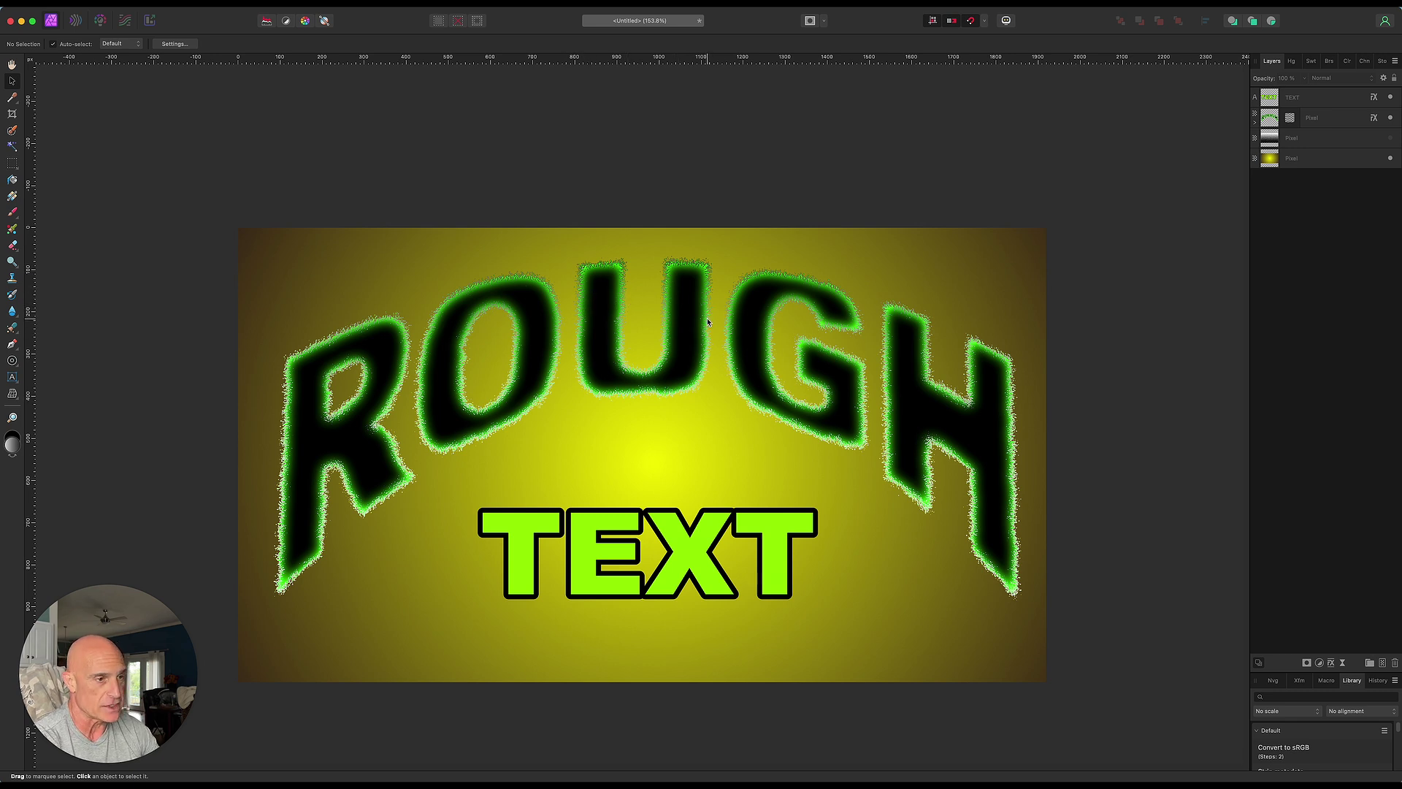
Step: Delete the TEXT, ROUGH and effect layers and start a new art text box on the canvas
left_click(1334, 97)
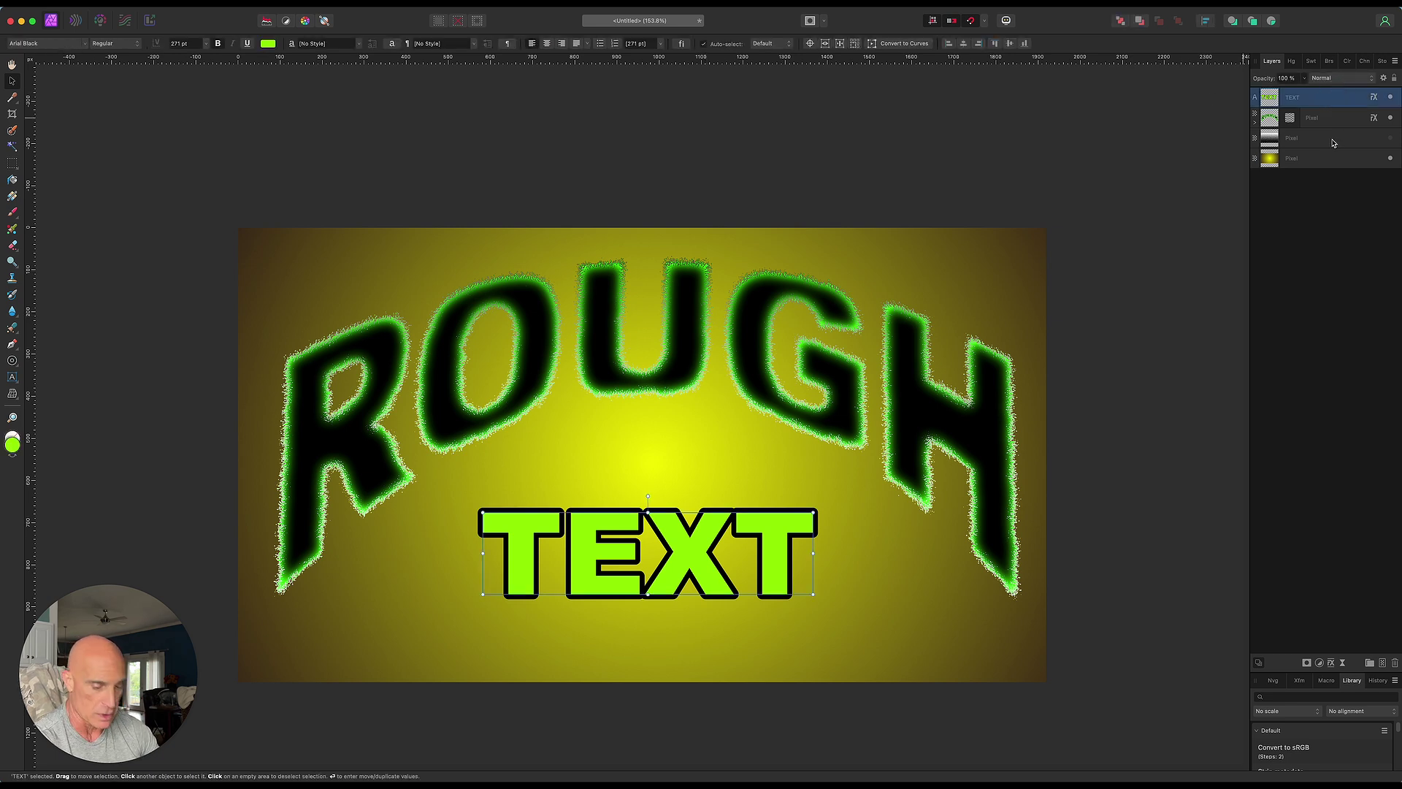
left_click(1334, 141, "shift")
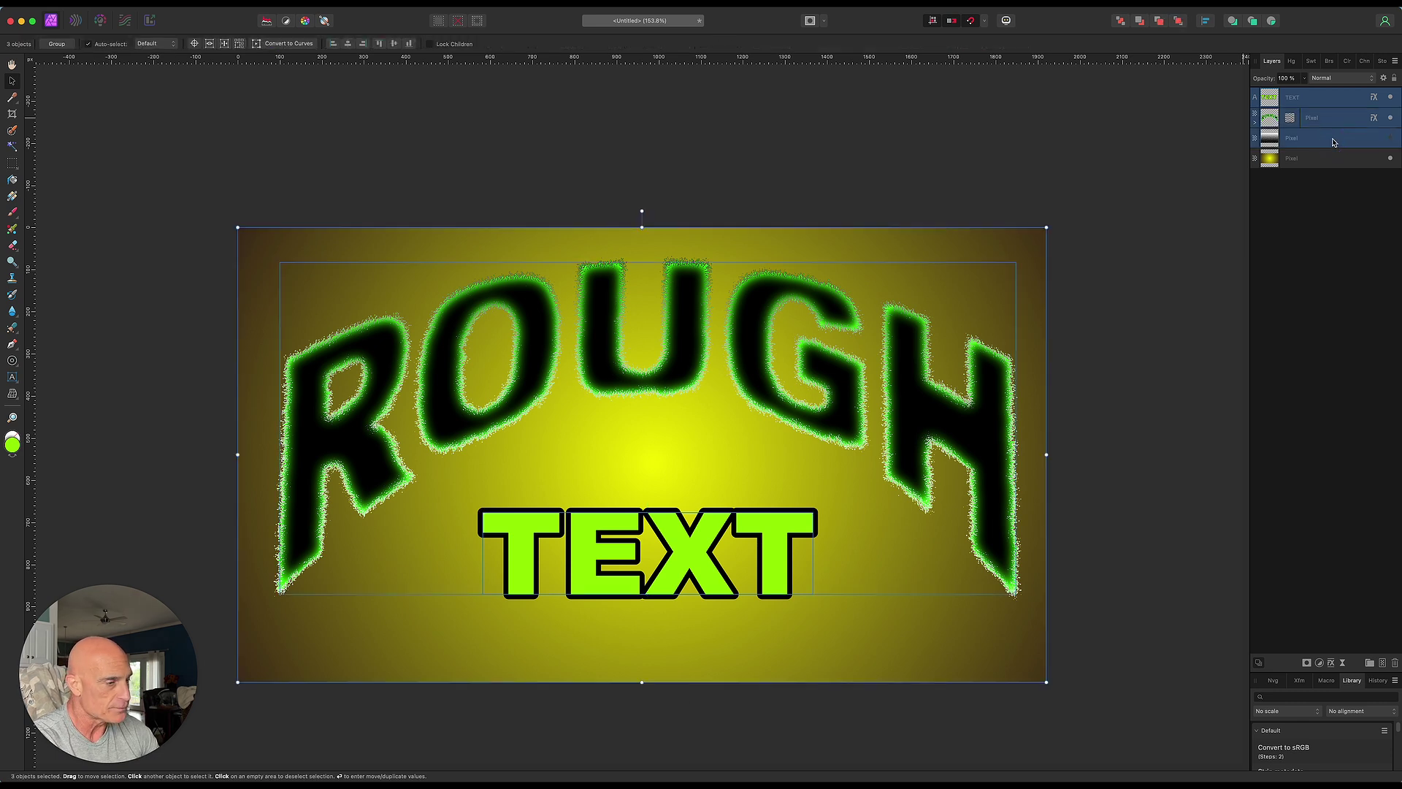
key("Delete")
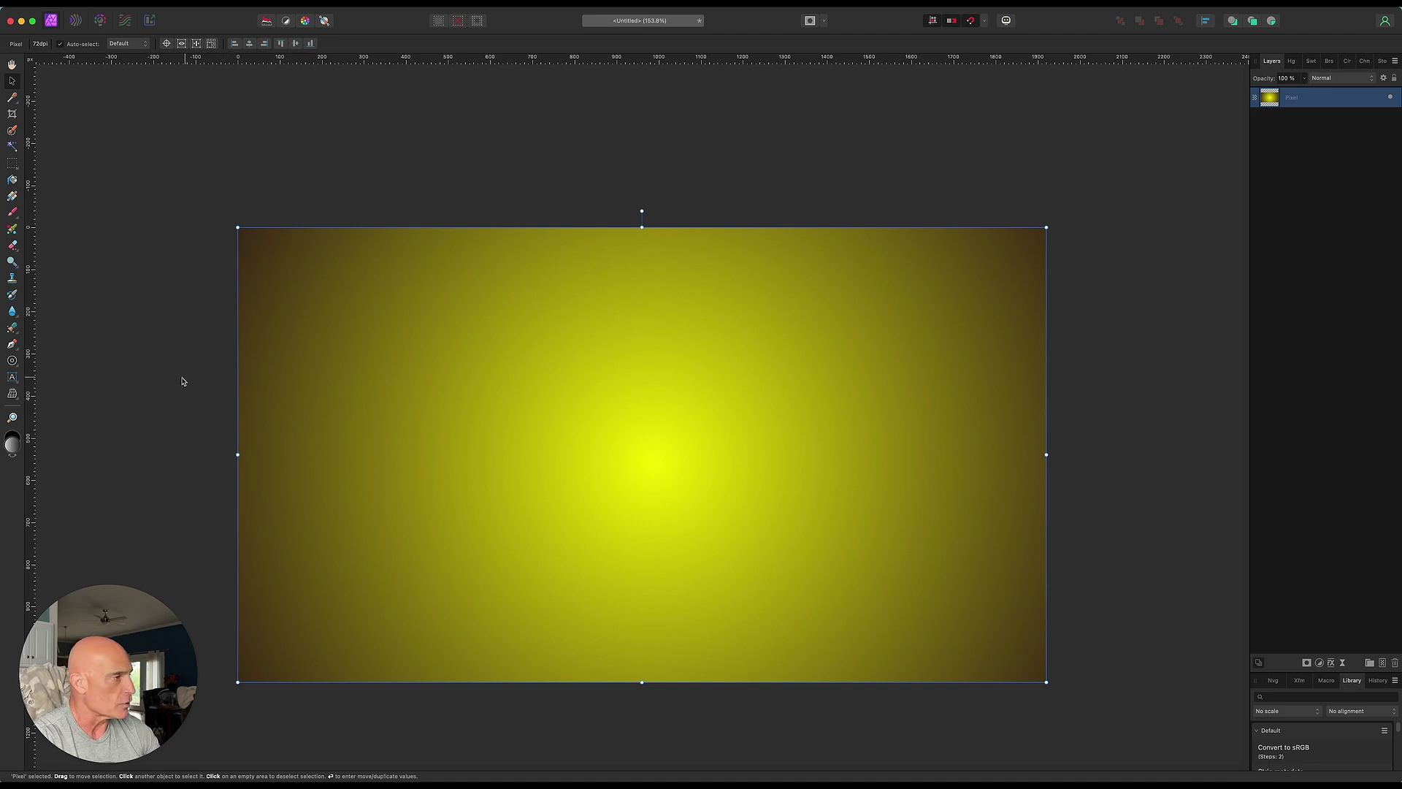
left_click(12, 379)
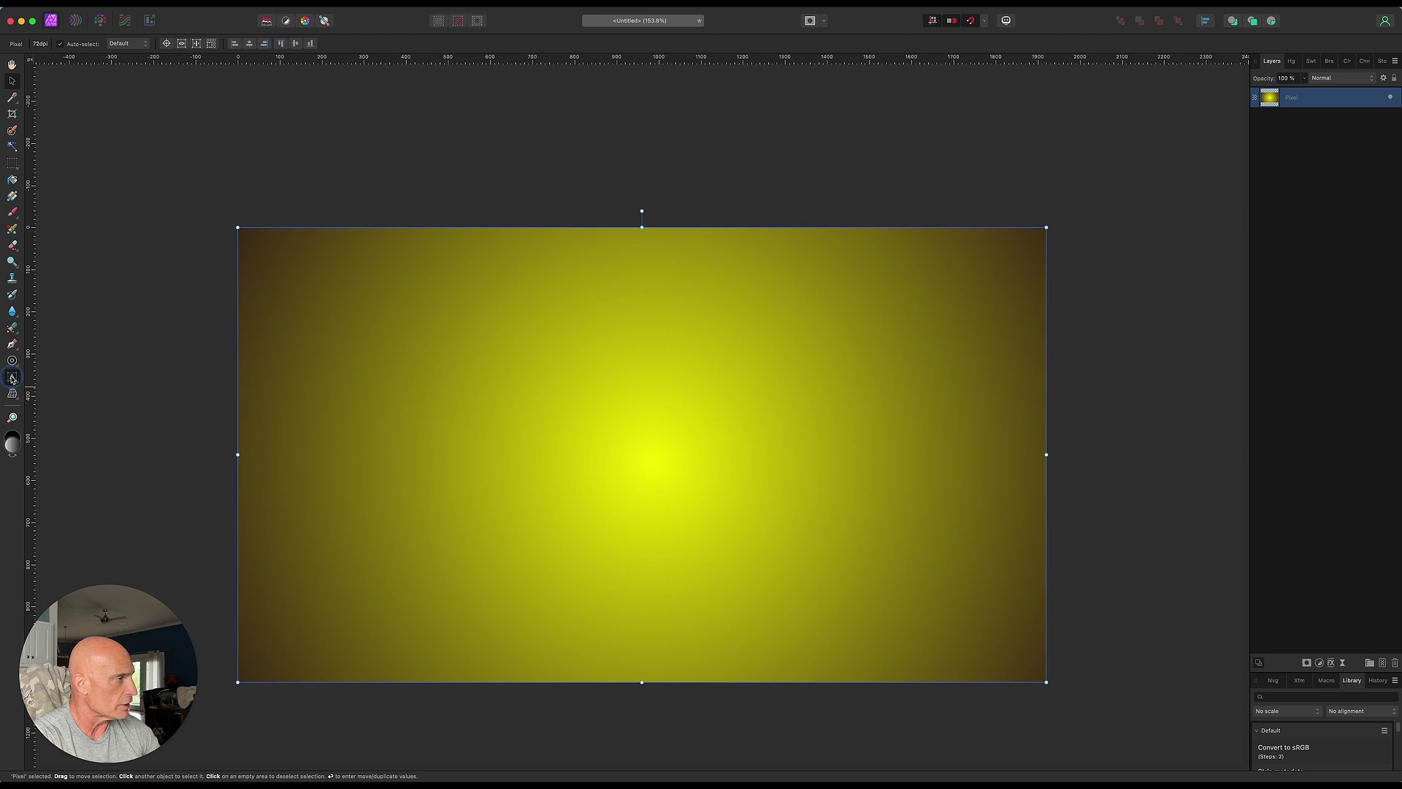
left_click_drag(377, 393, 458, 487)
Step: Type the word ROUGH as black art text
left_click(267, 44)
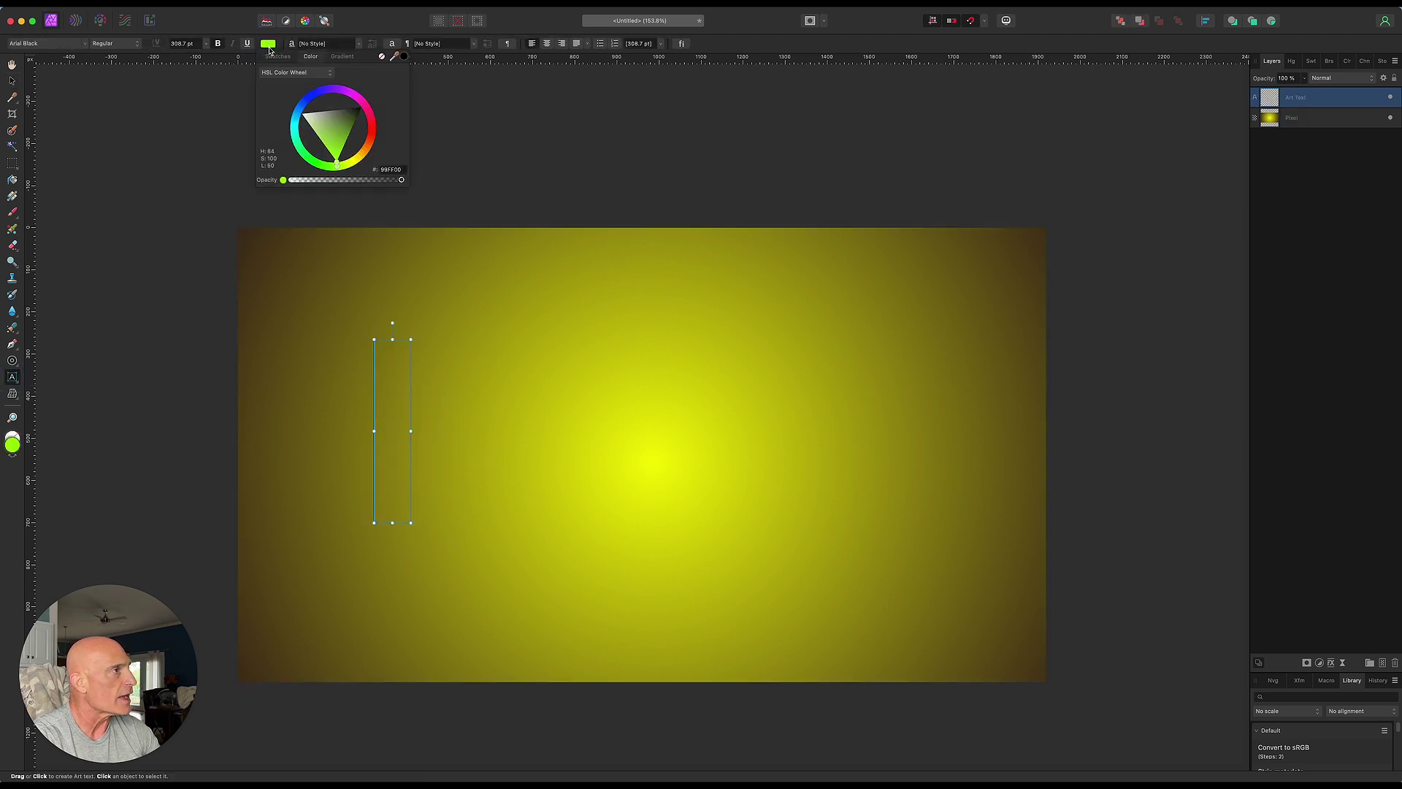
left_click(326, 112)
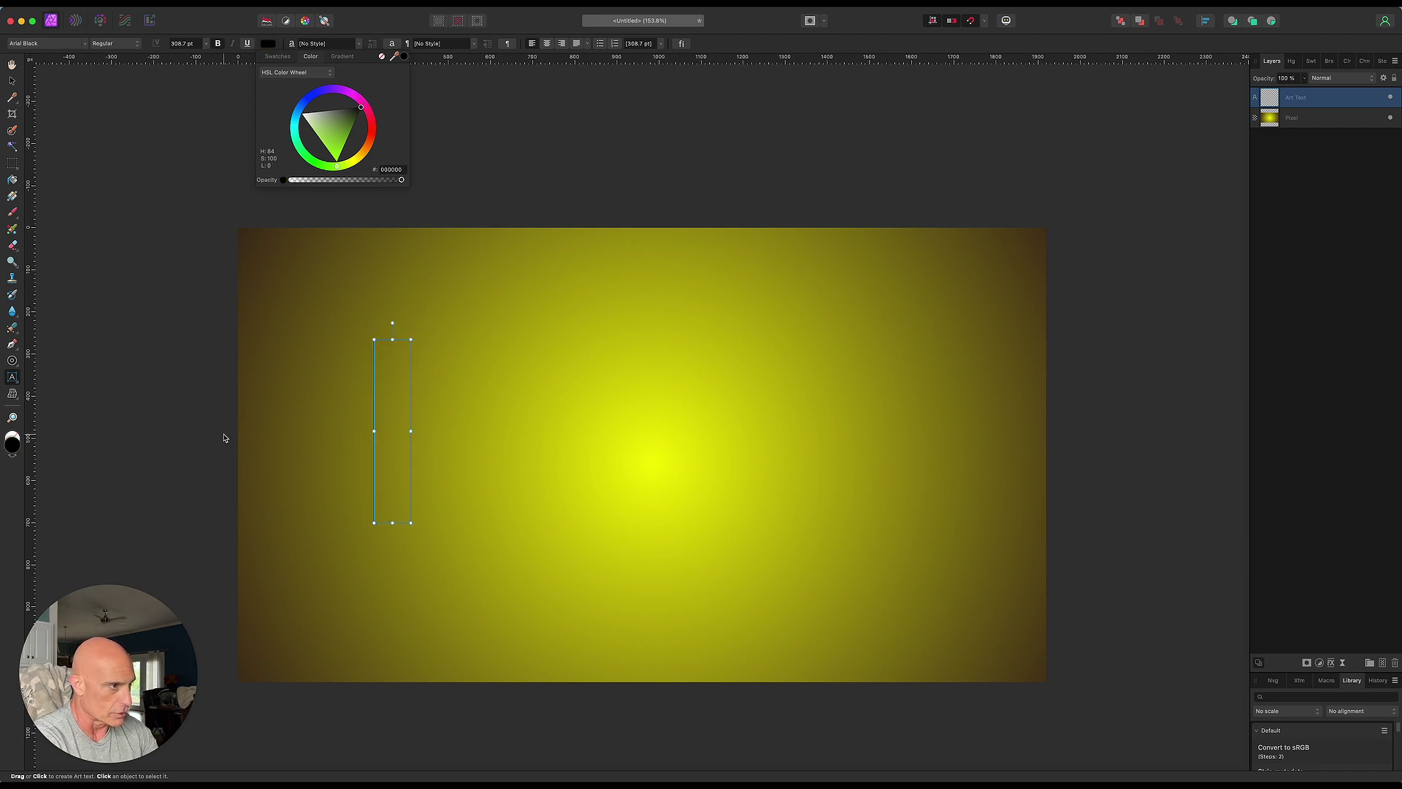
left_click(409, 435)
type("RO")
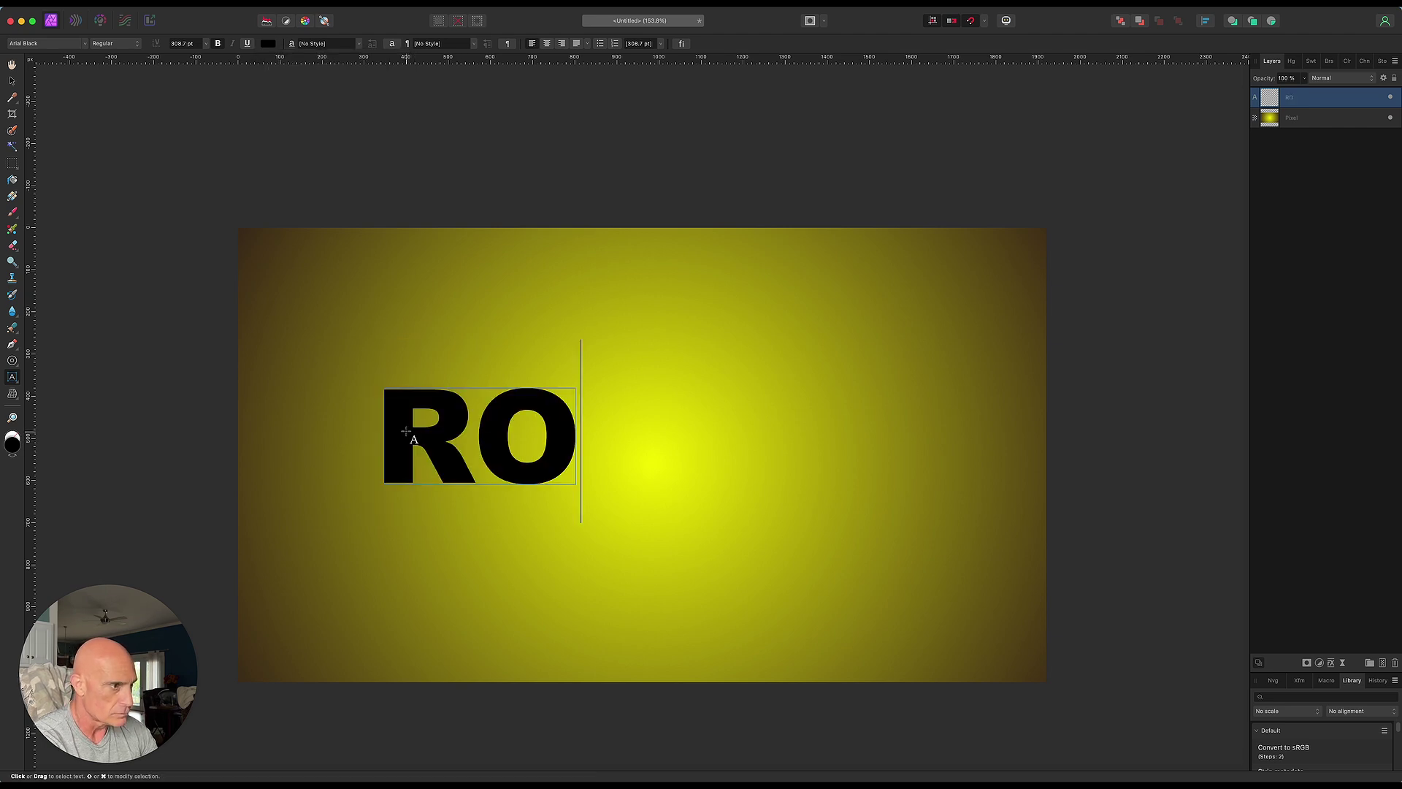
type("UGH")
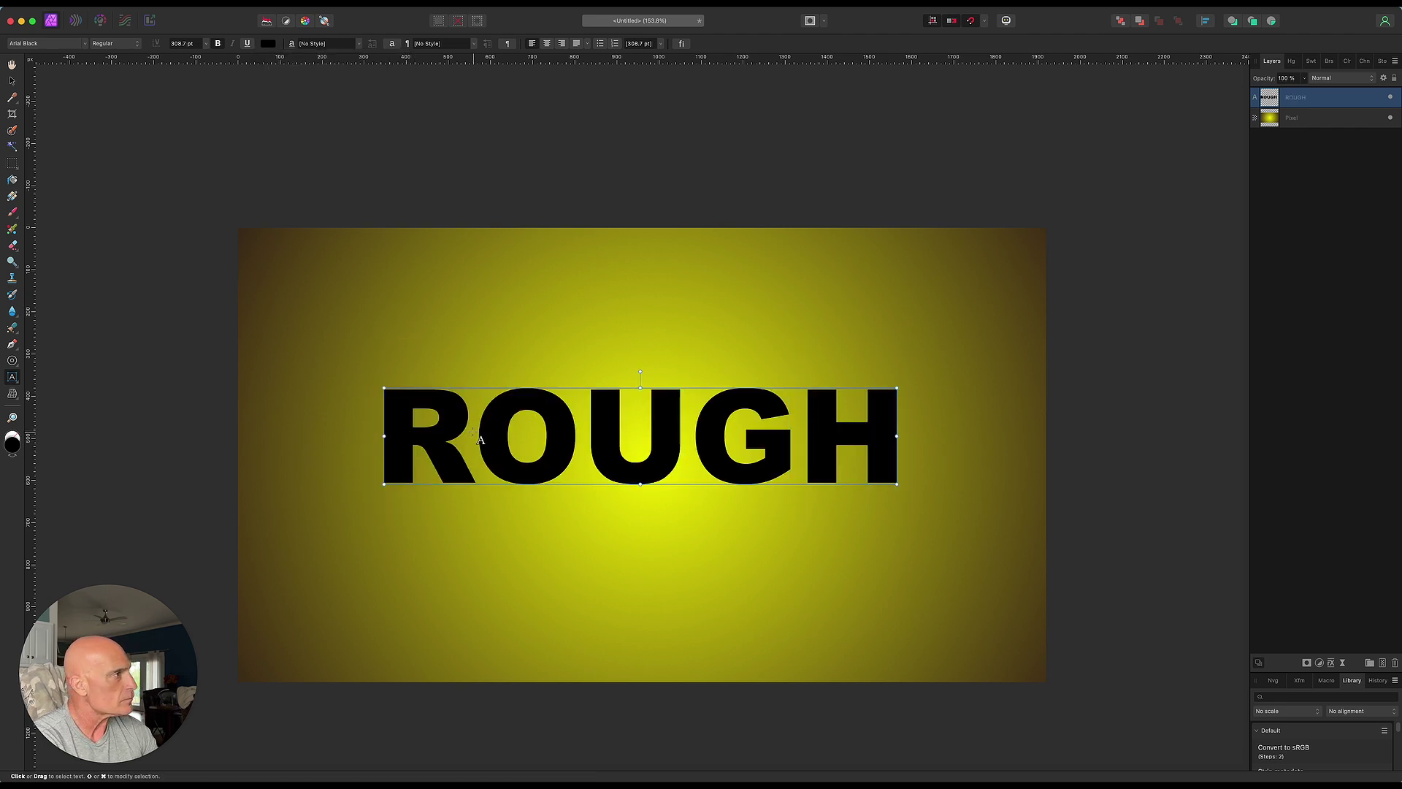
key("Escape")
Step: Centre the ROUGH text on the canvas and enlarge it to about 529 pt
left_click(13, 81)
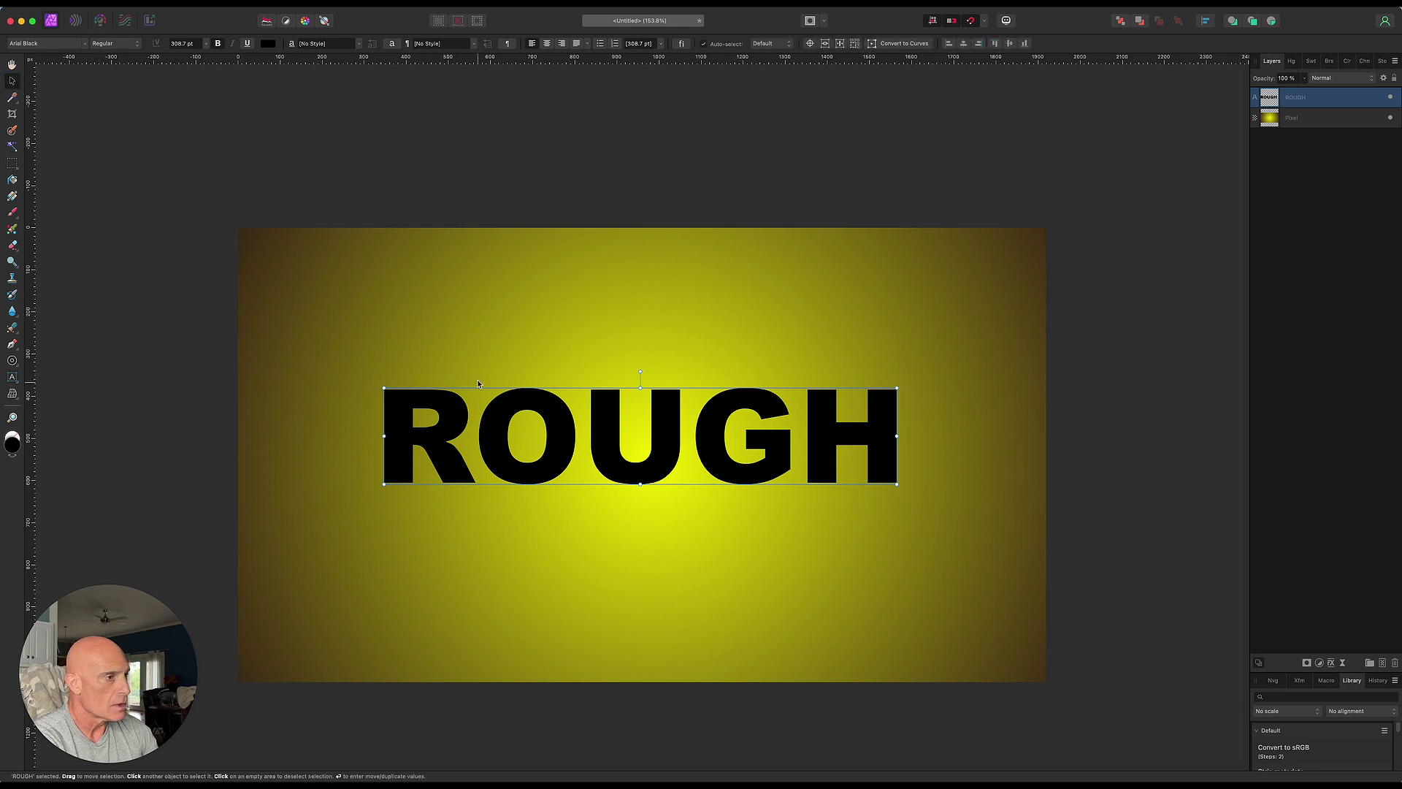
left_click_drag(634, 479, 636, 479)
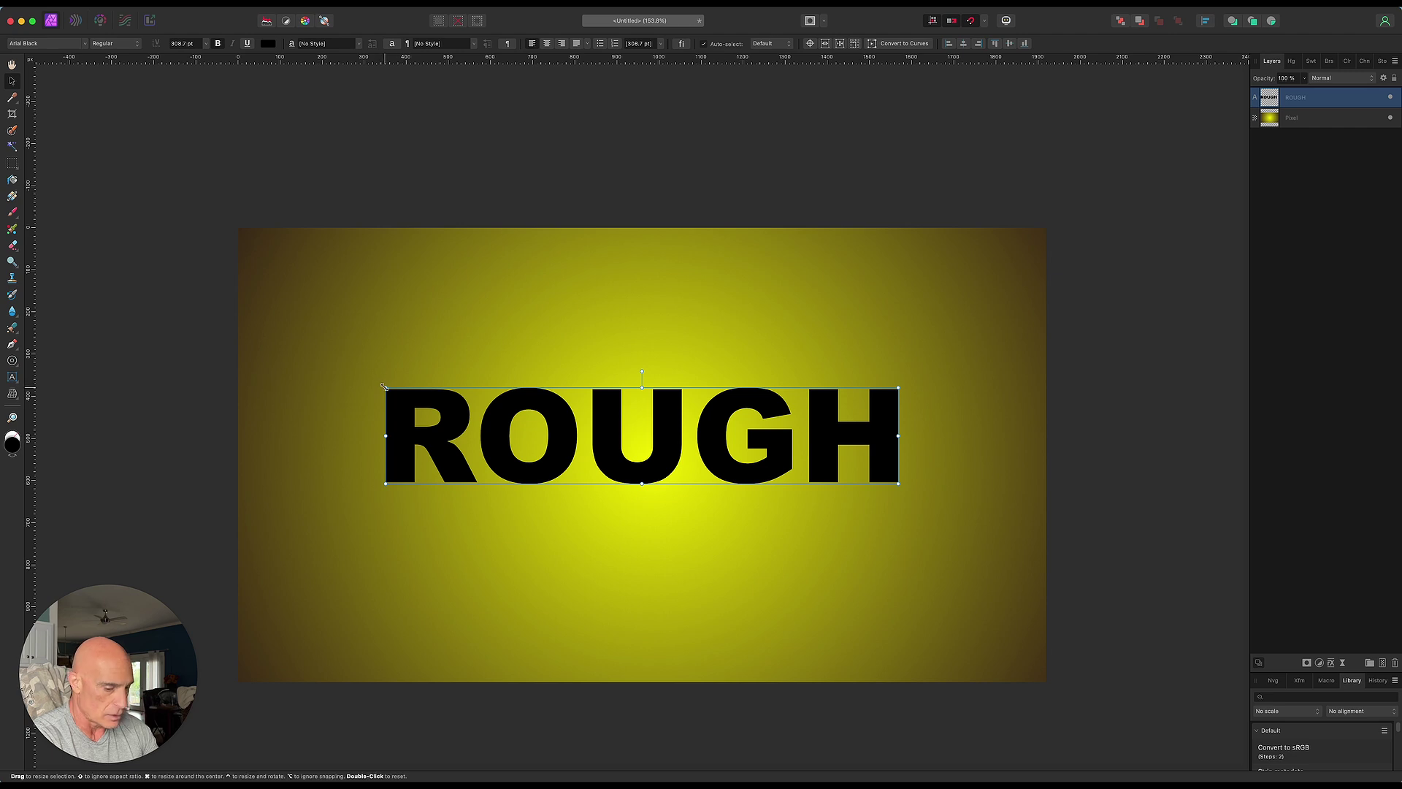
left_click_drag(384, 387, 292, 320)
left_click_drag(598, 471, 644, 496)
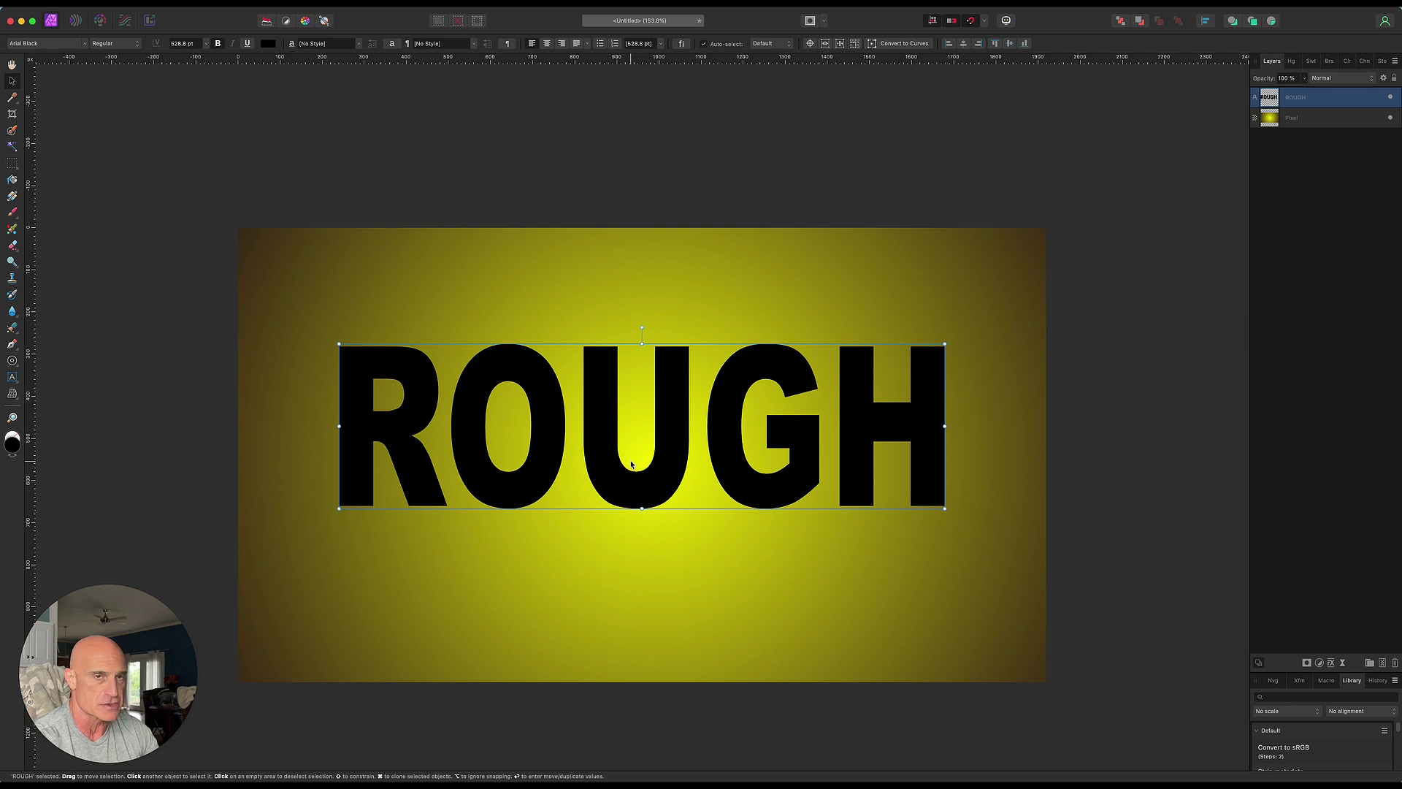
left_click(1346, 122)
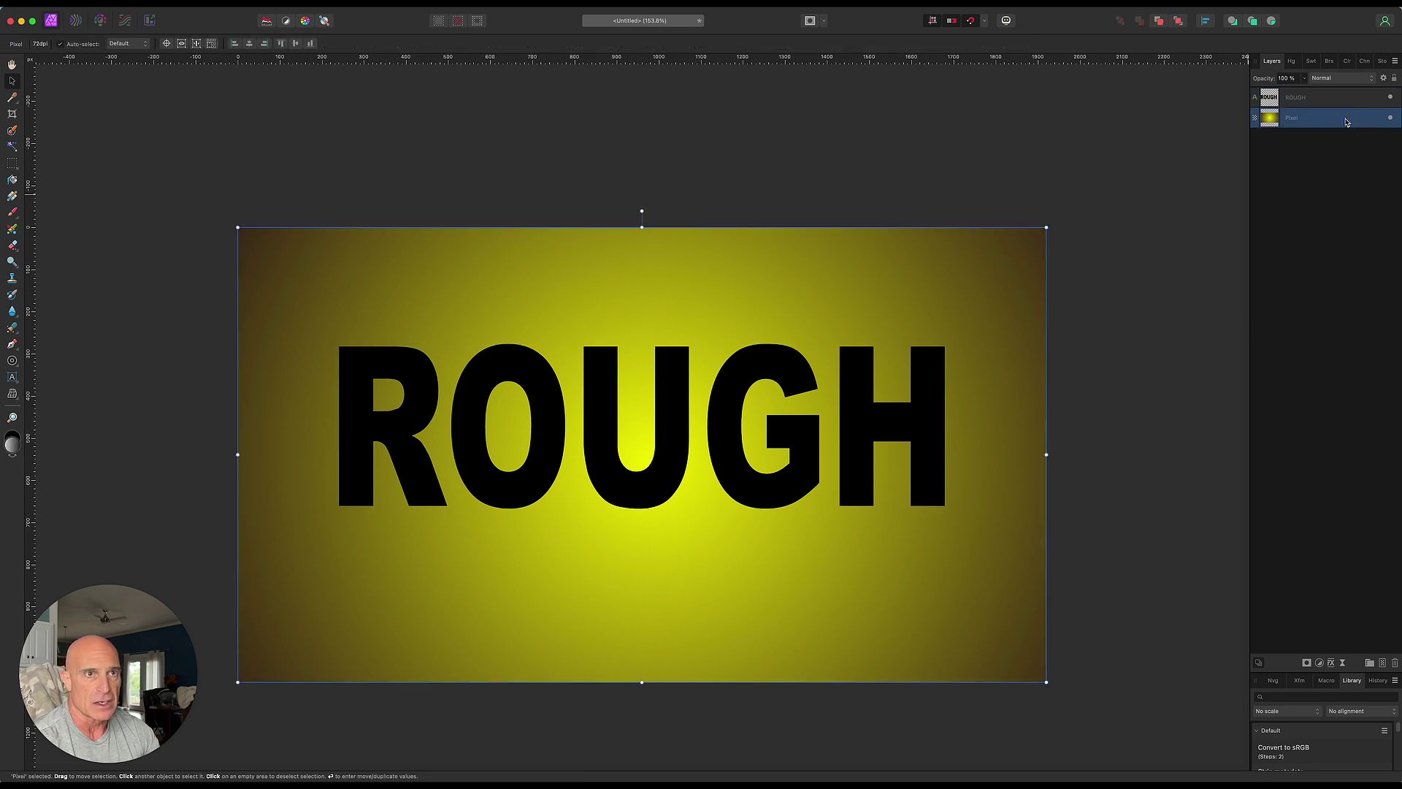
Step: Add a new pixel layer flood-filled with dark grey and hide the ROUGH text layer
left_click(1382, 664)
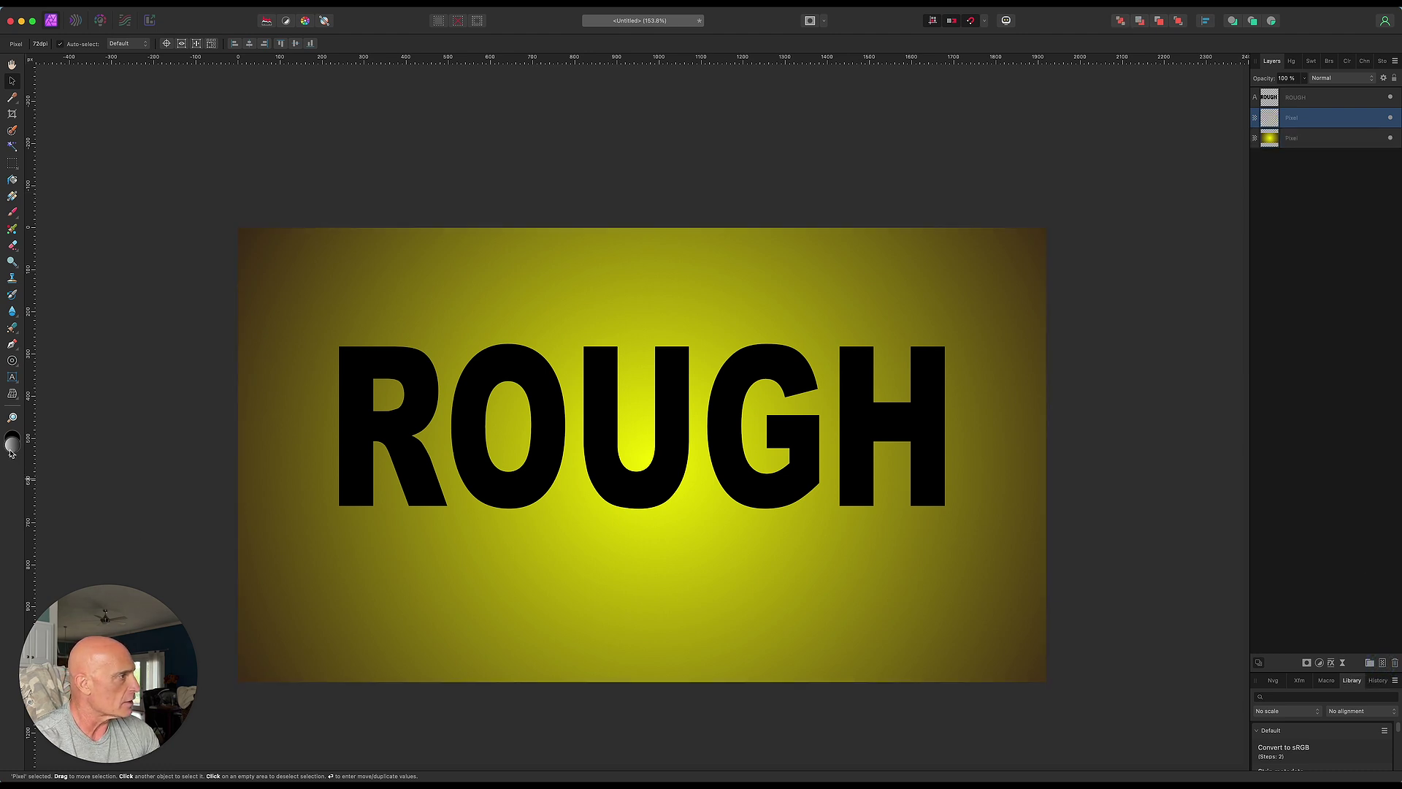
left_click(12, 181)
double_click(13, 444)
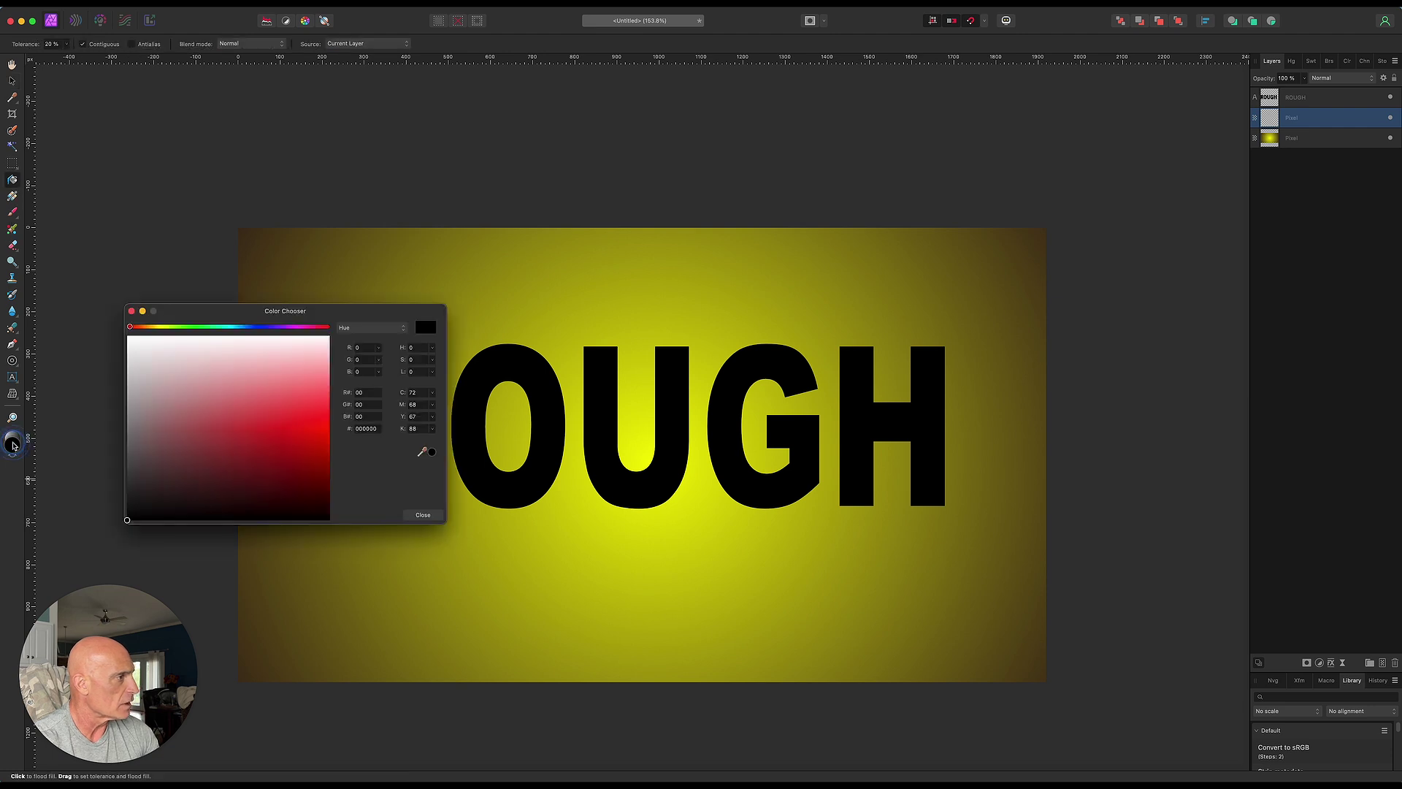
left_click_drag(125, 464, 111, 475)
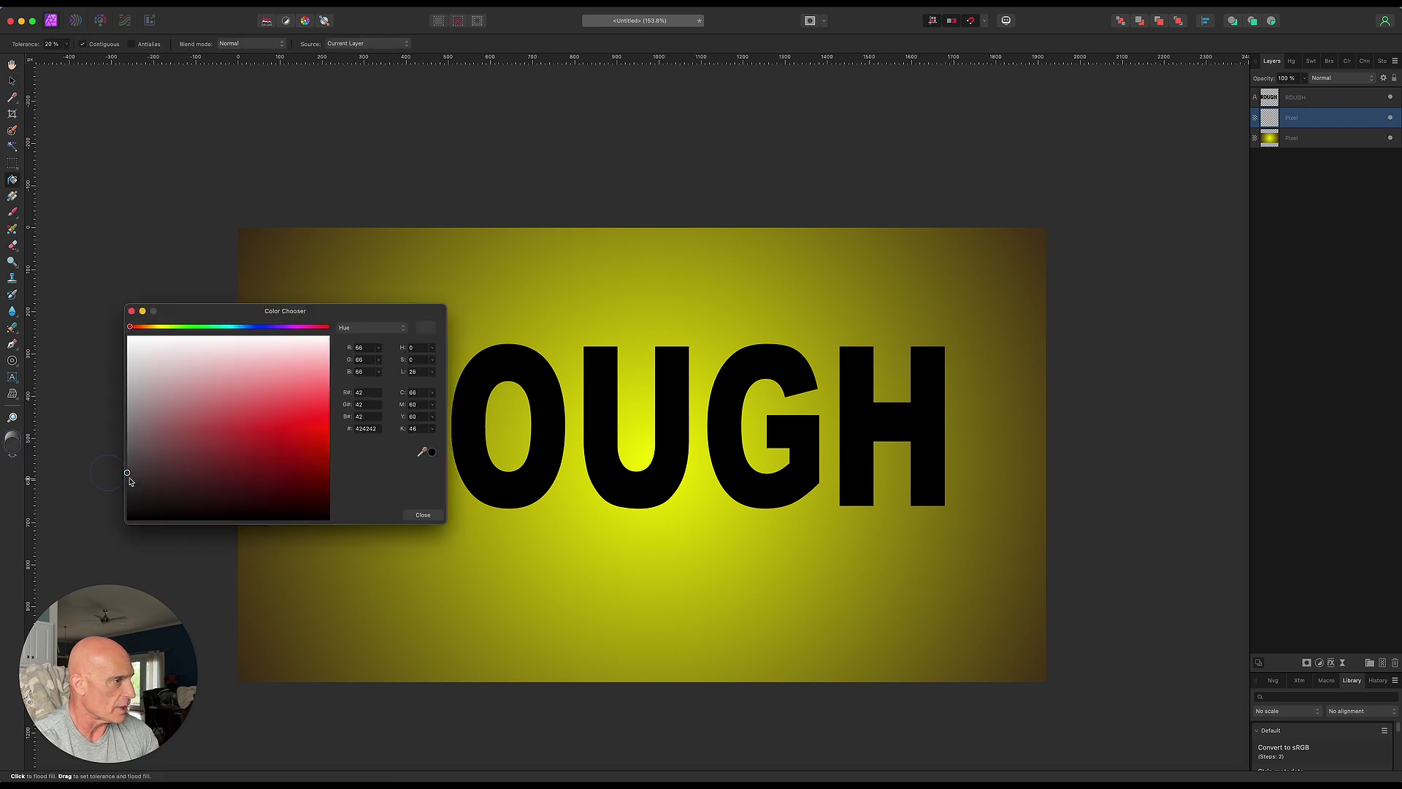
left_click(419, 516)
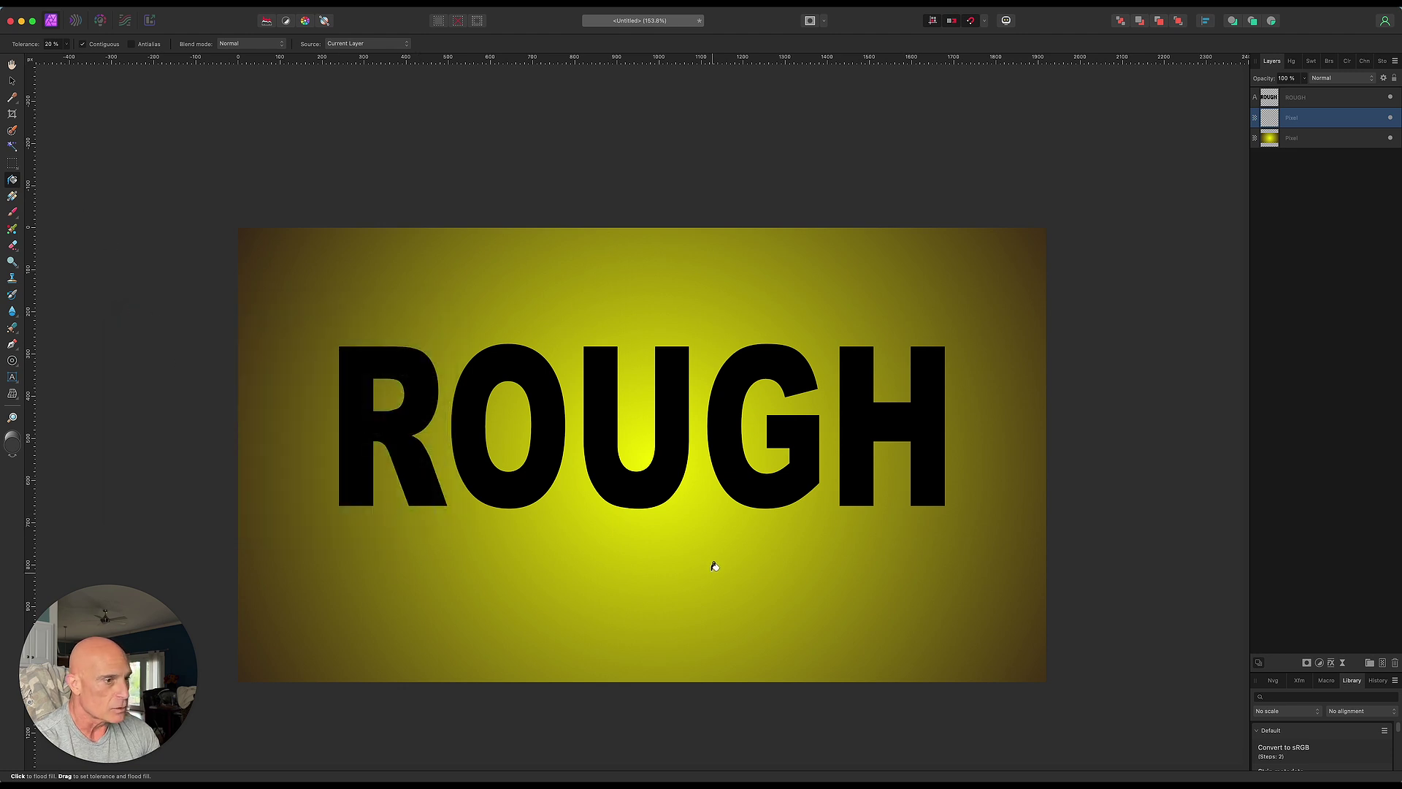
left_click(702, 541)
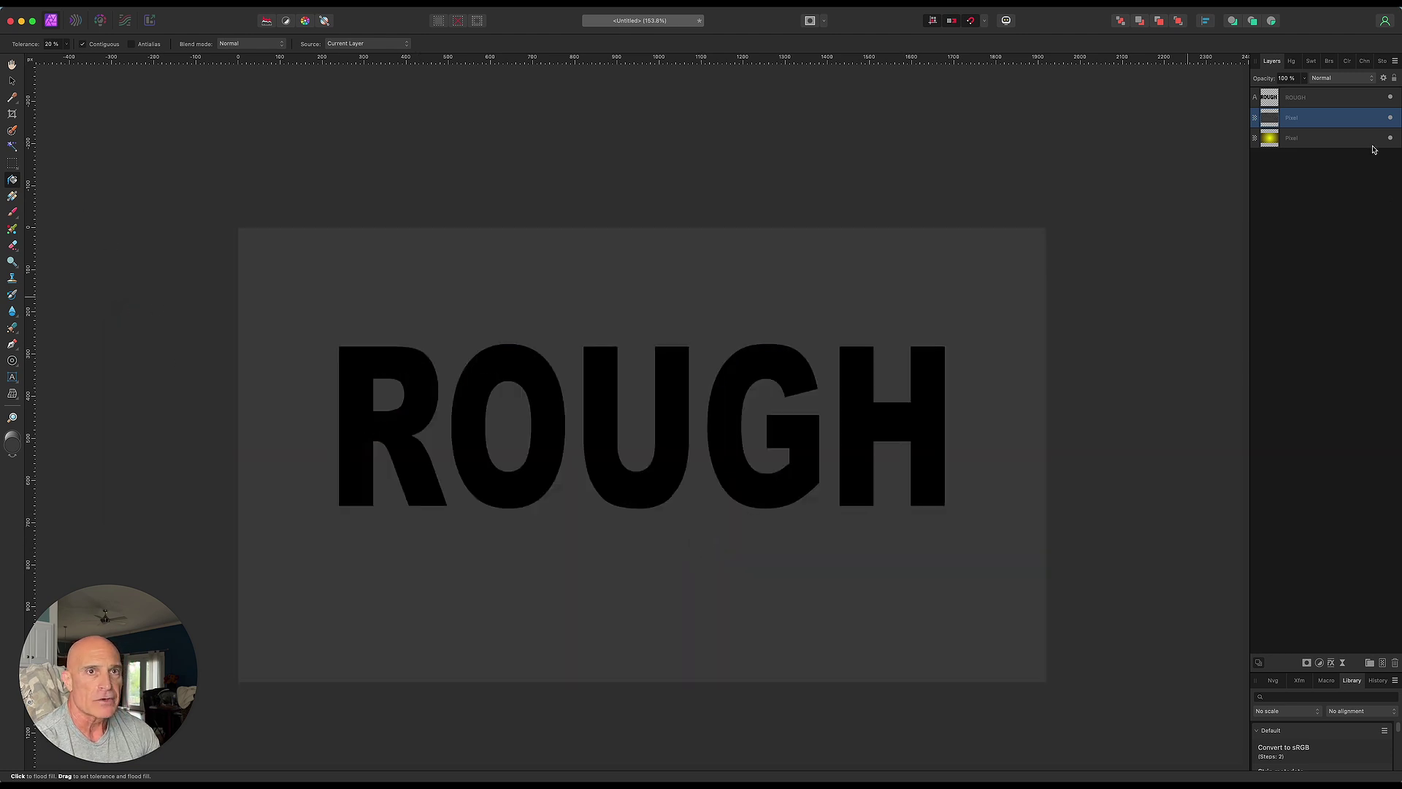
left_click(1390, 97)
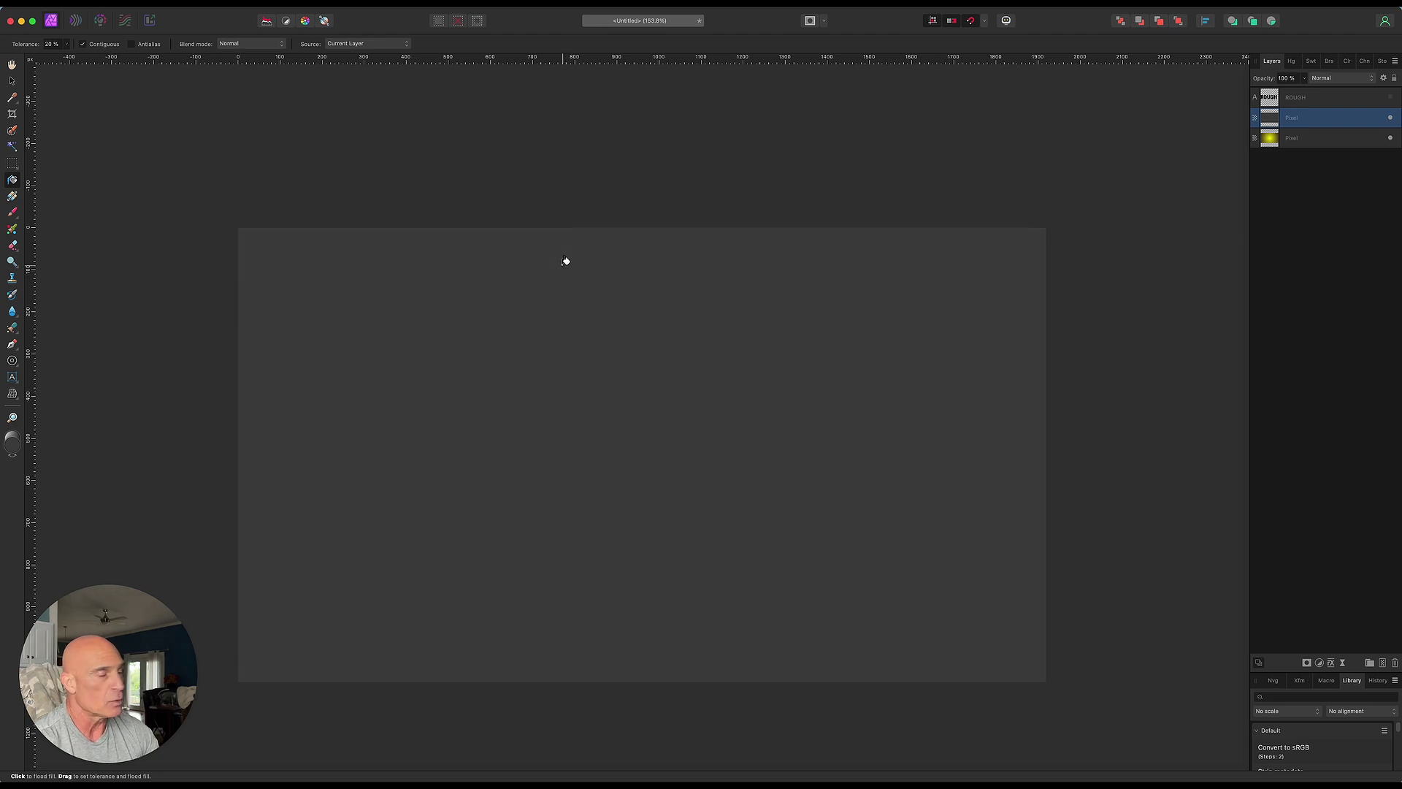
Step: Apply monochromatic uniform noise at 80% intensity to the dark grey layer via Filters > Noise > Add Noise
left_click(322, 6)
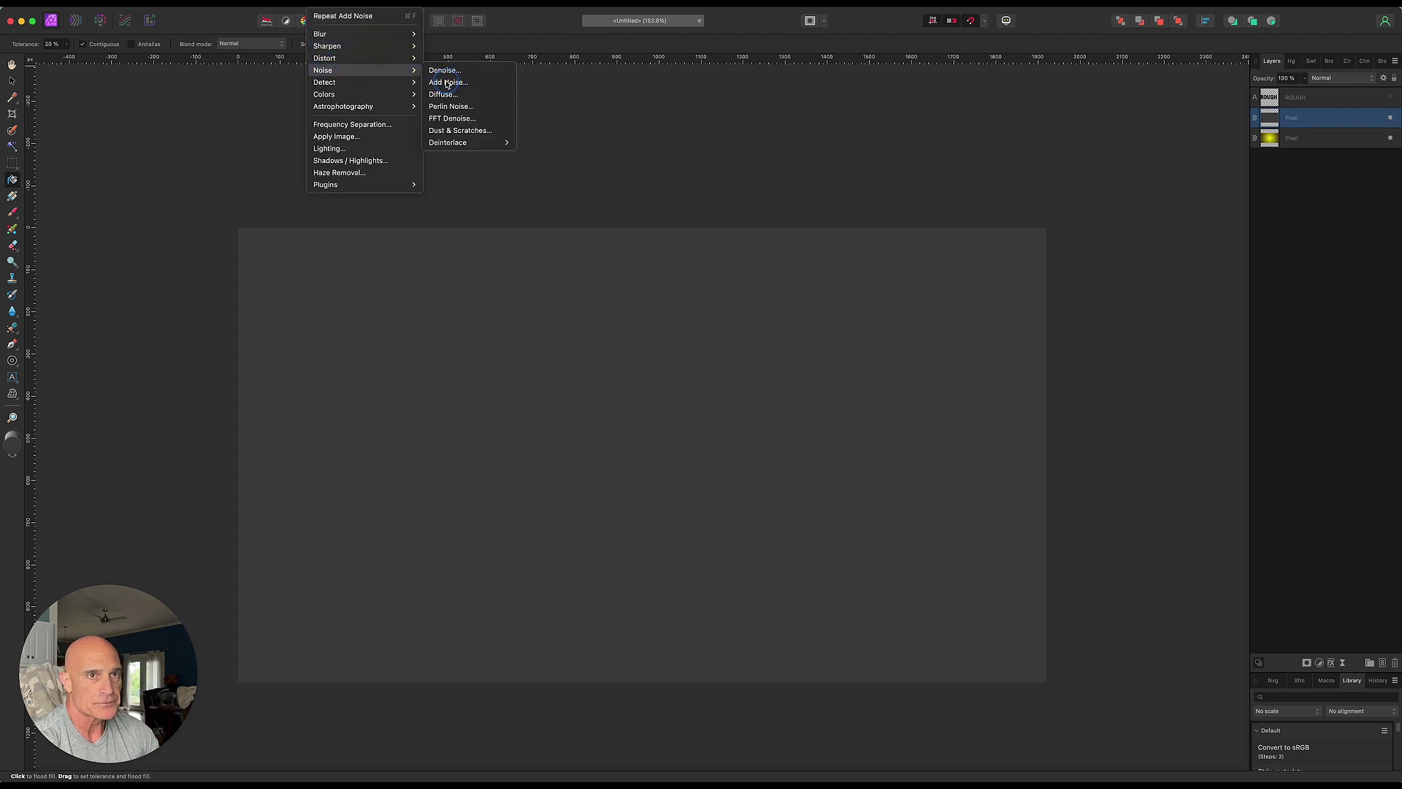
left_click(446, 85)
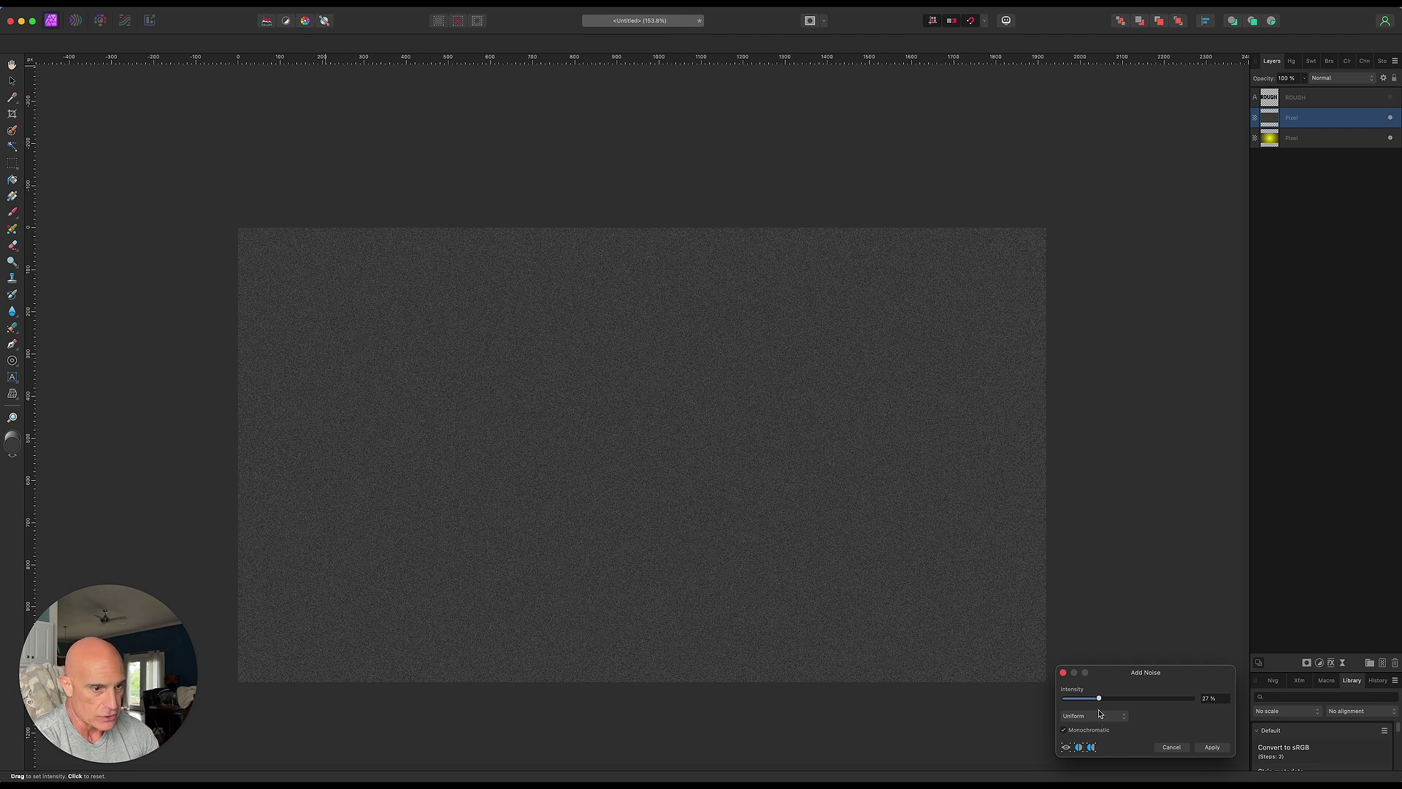
left_click_drag(1099, 699, 1169, 706)
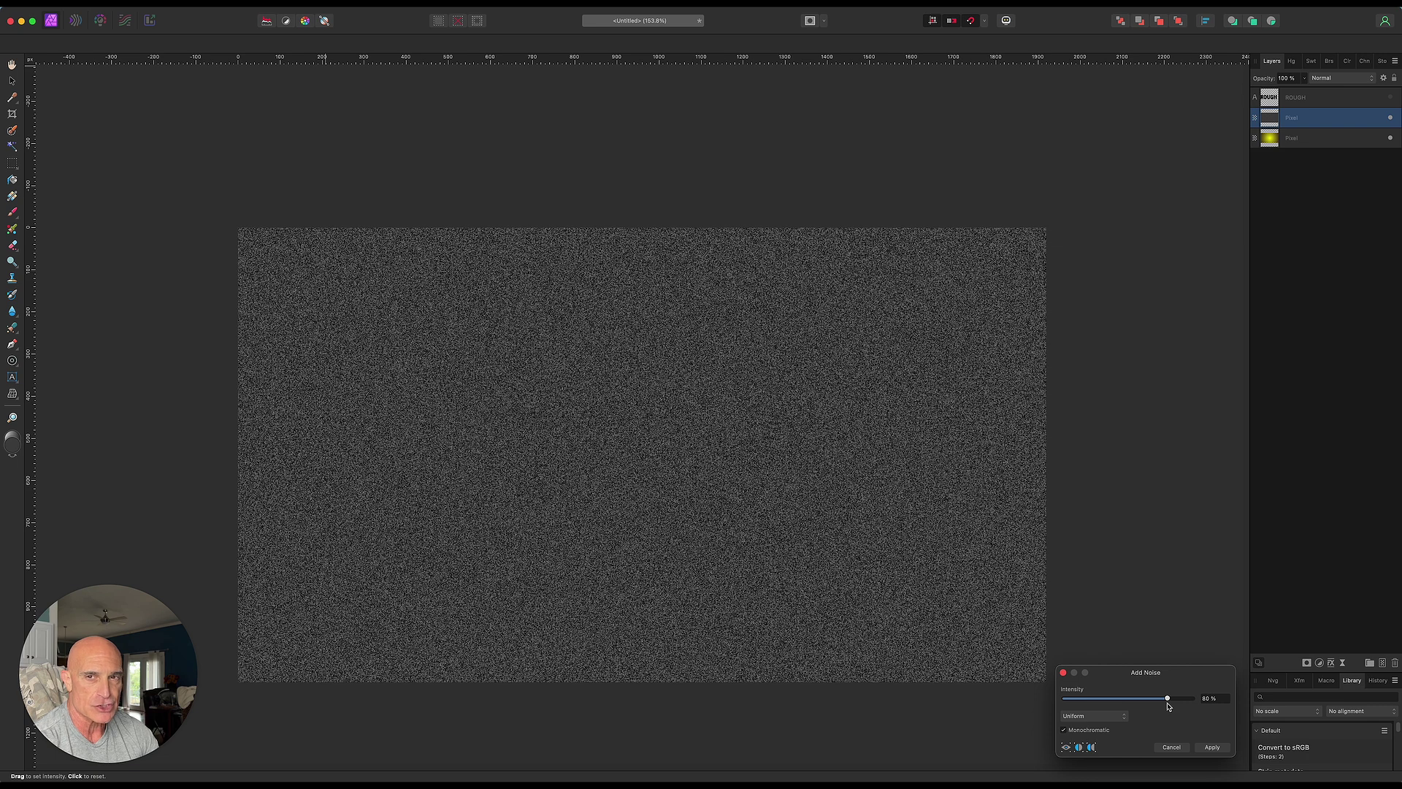
left_click(1211, 750)
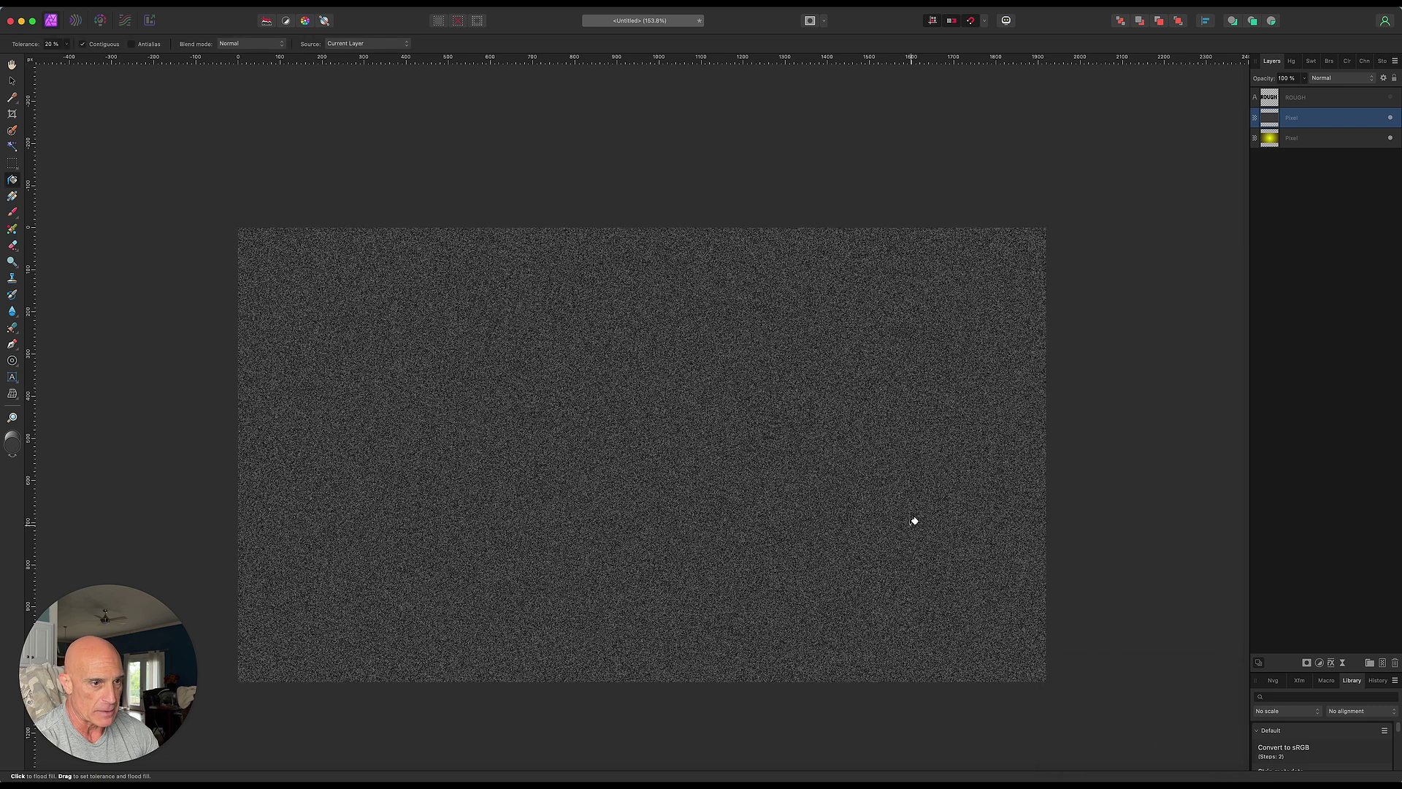
Step: Add a live Gaussian blur of about 2 px radius to the noise layer
left_click(1342, 662)
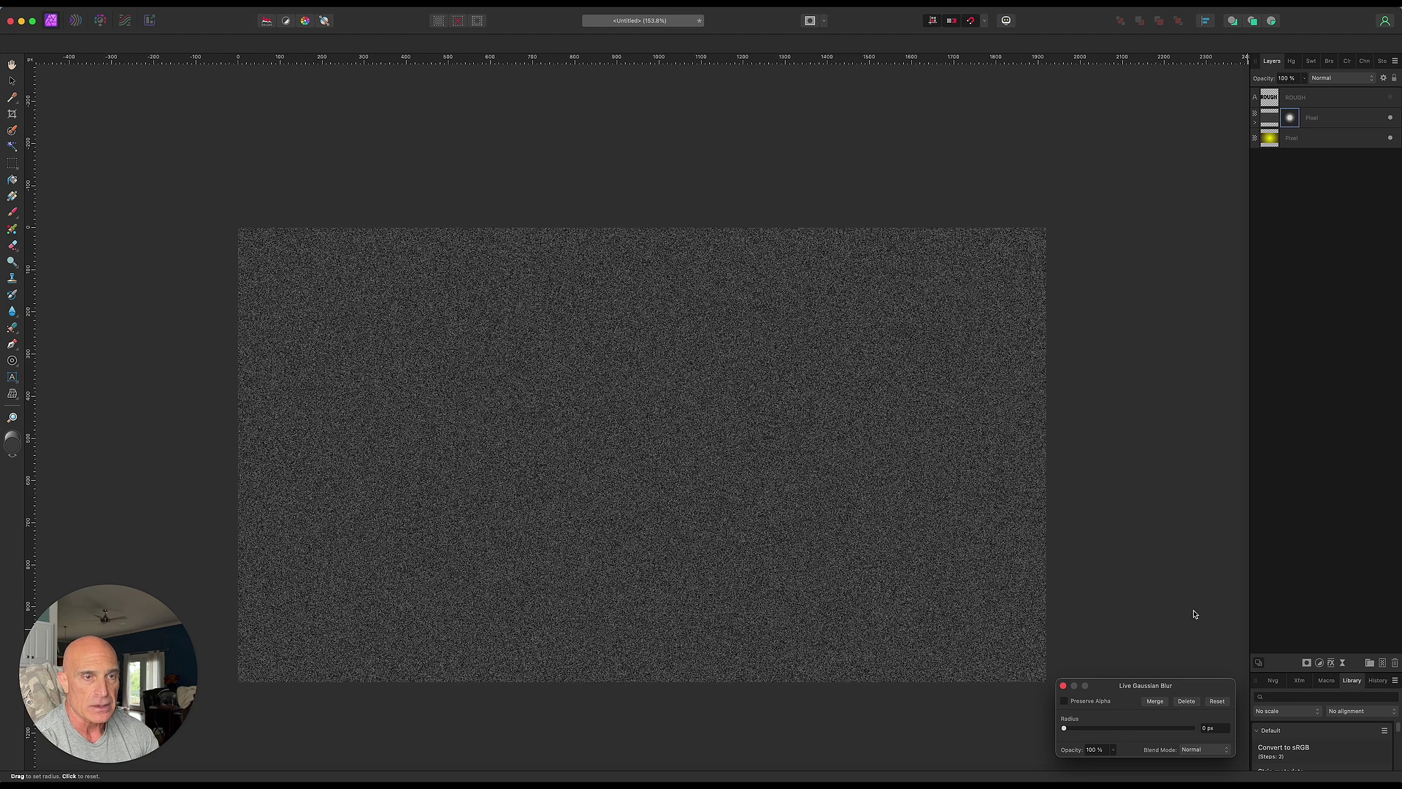
left_click_drag(1066, 730, 1099, 728)
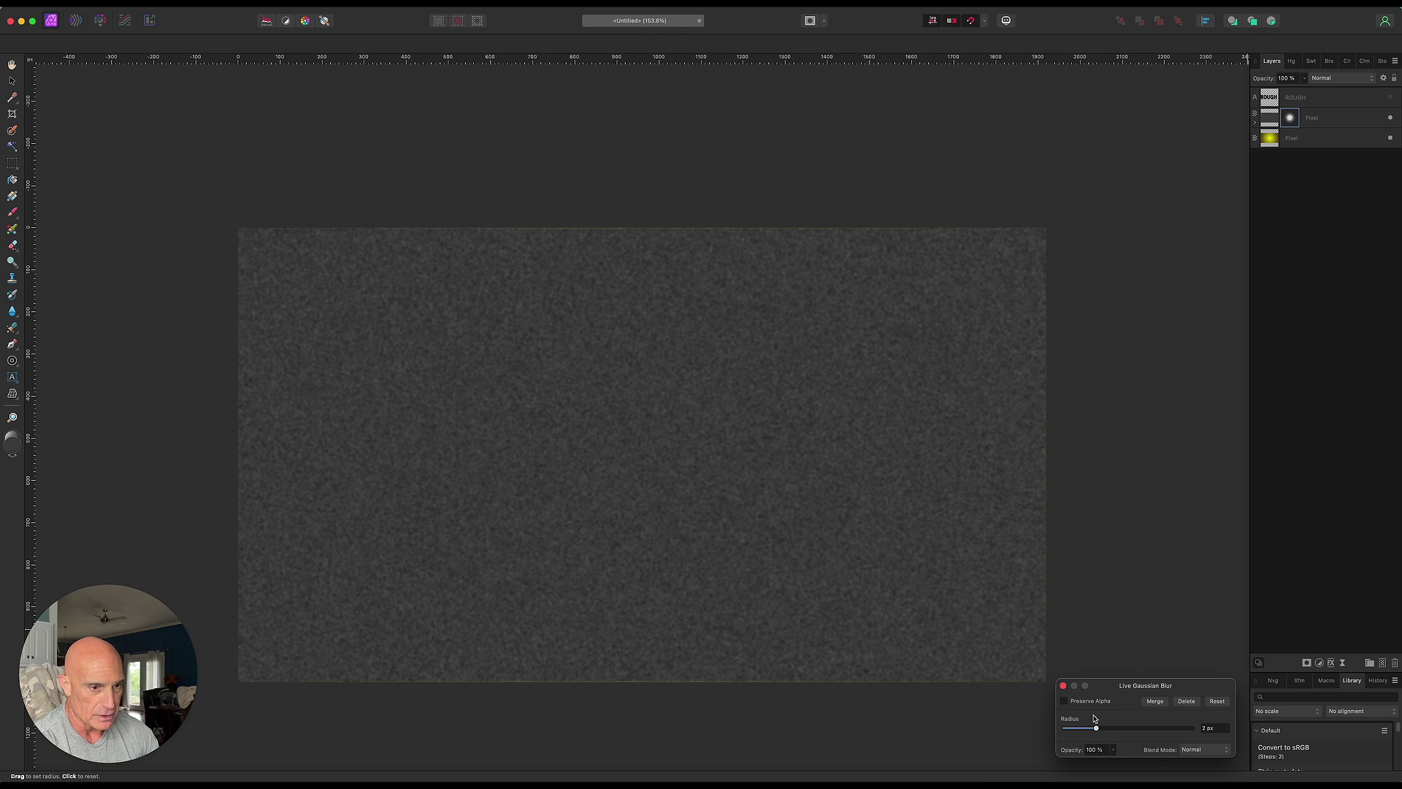
left_click(1064, 685)
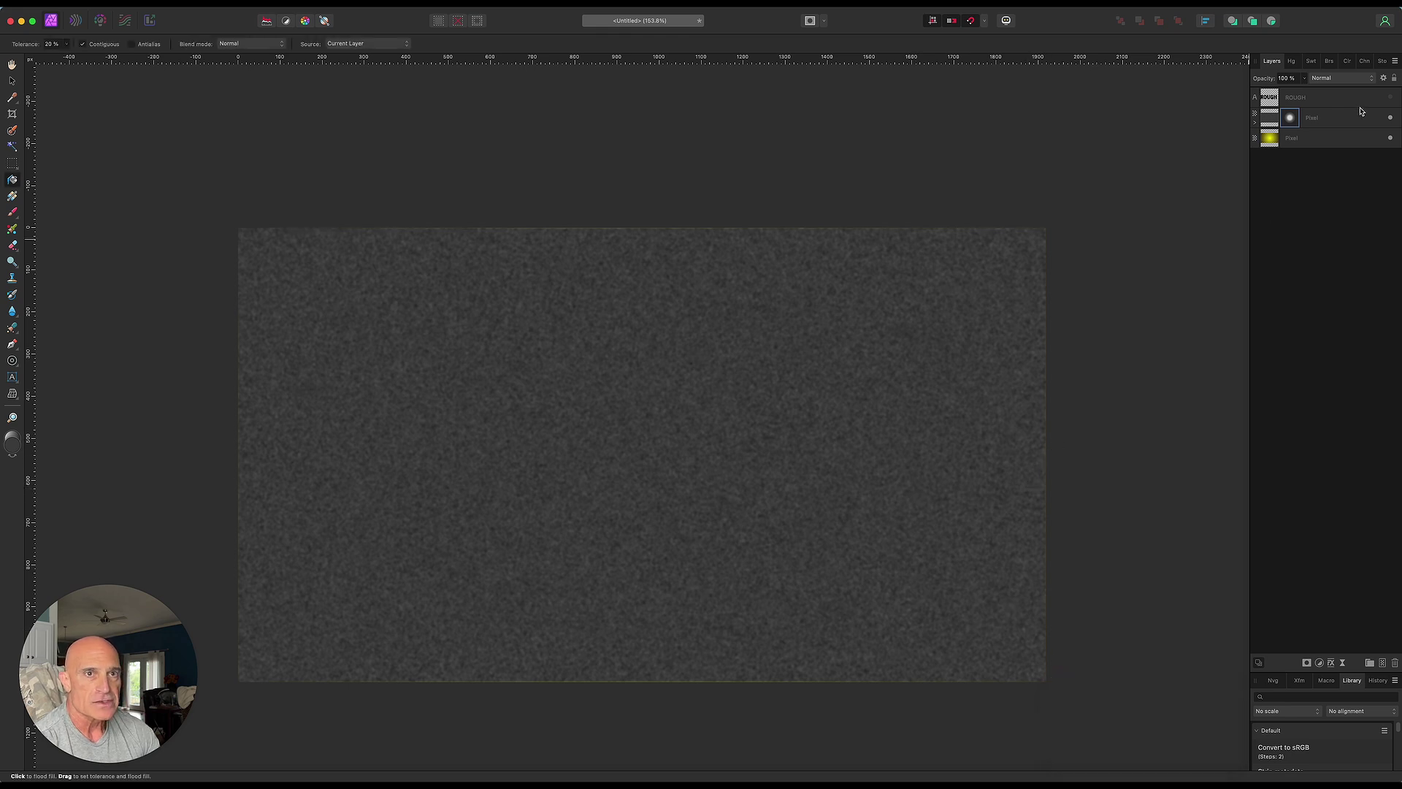
Step: Show and select the ROUGH layer and add a Live Displace filter mapped from the layers beneath
left_click(1390, 99)
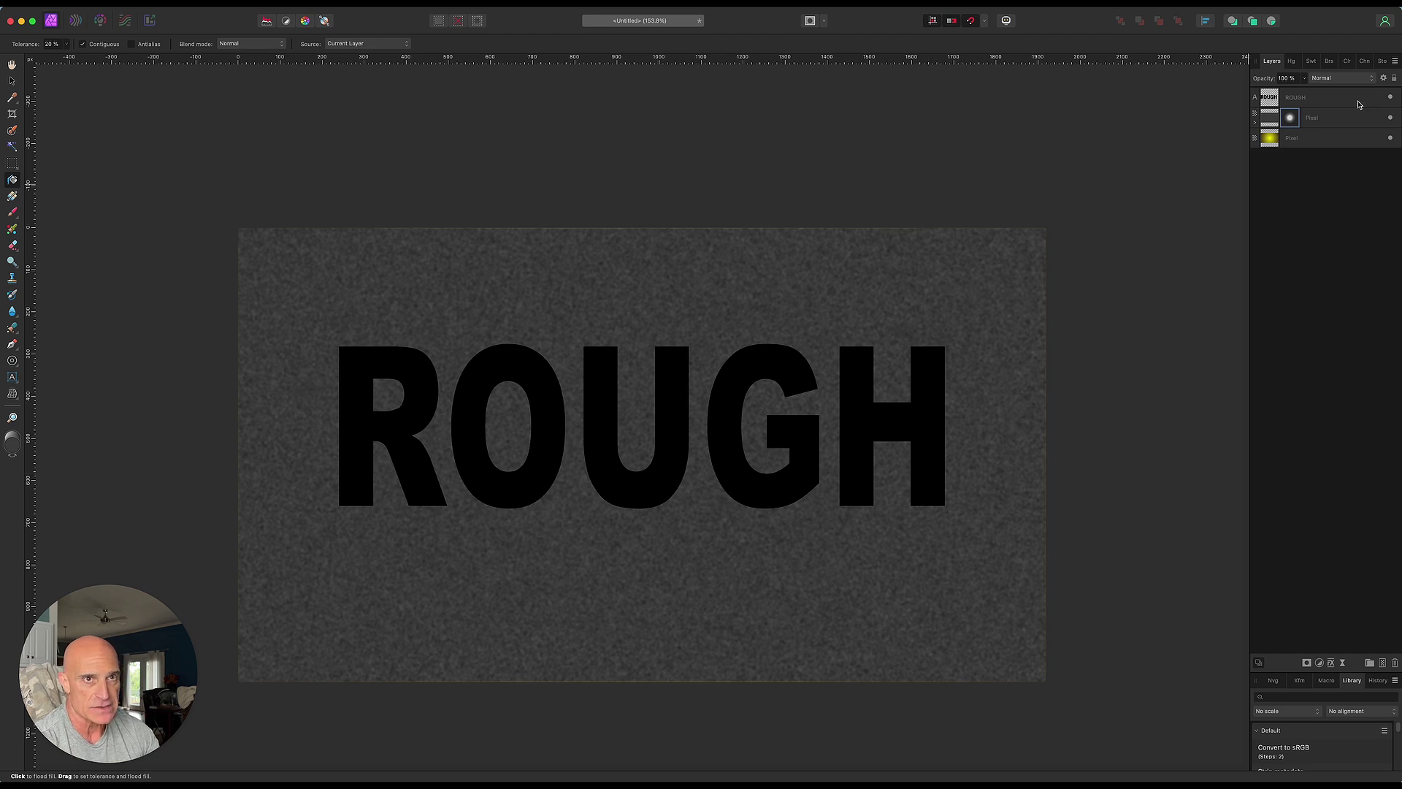
left_click(1352, 102)
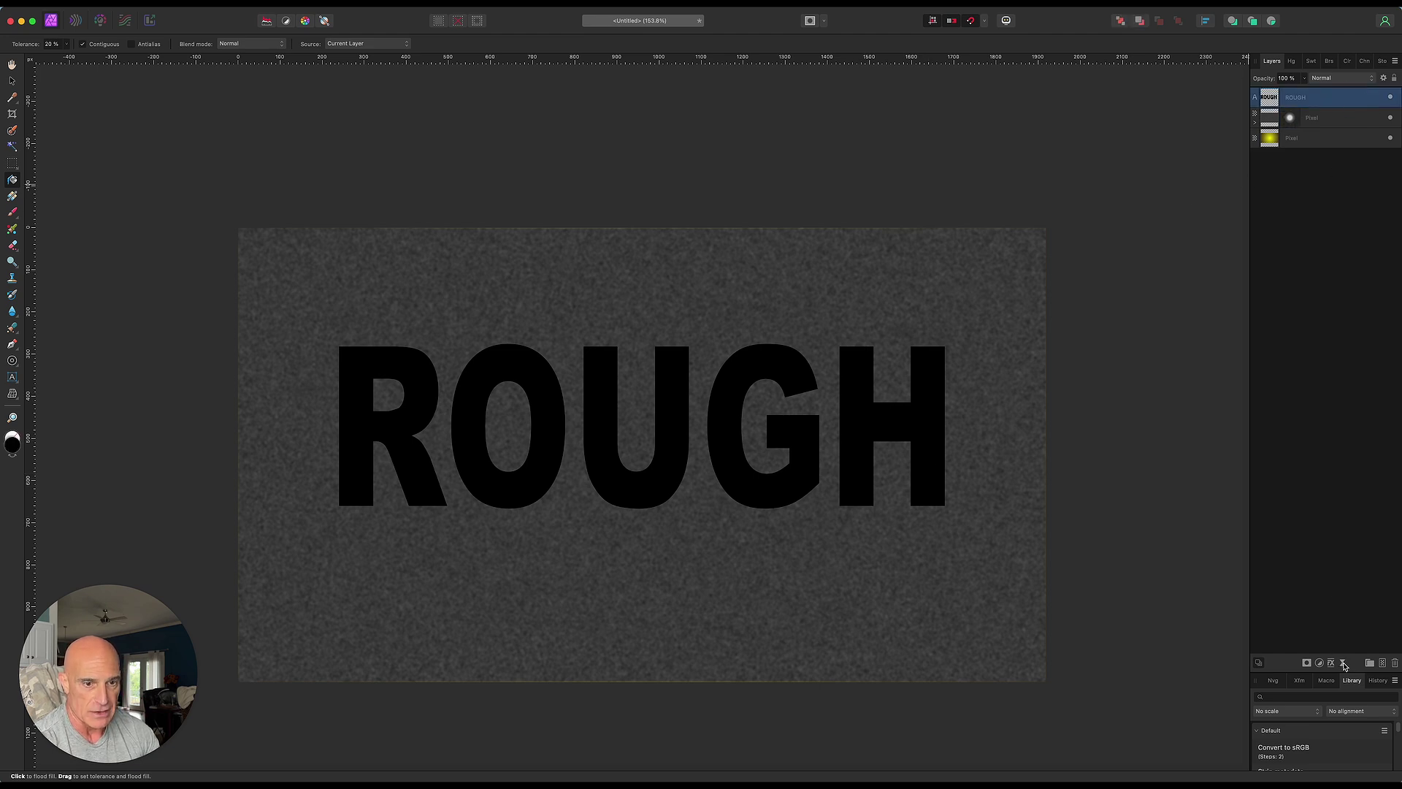
left_click(1344, 665)
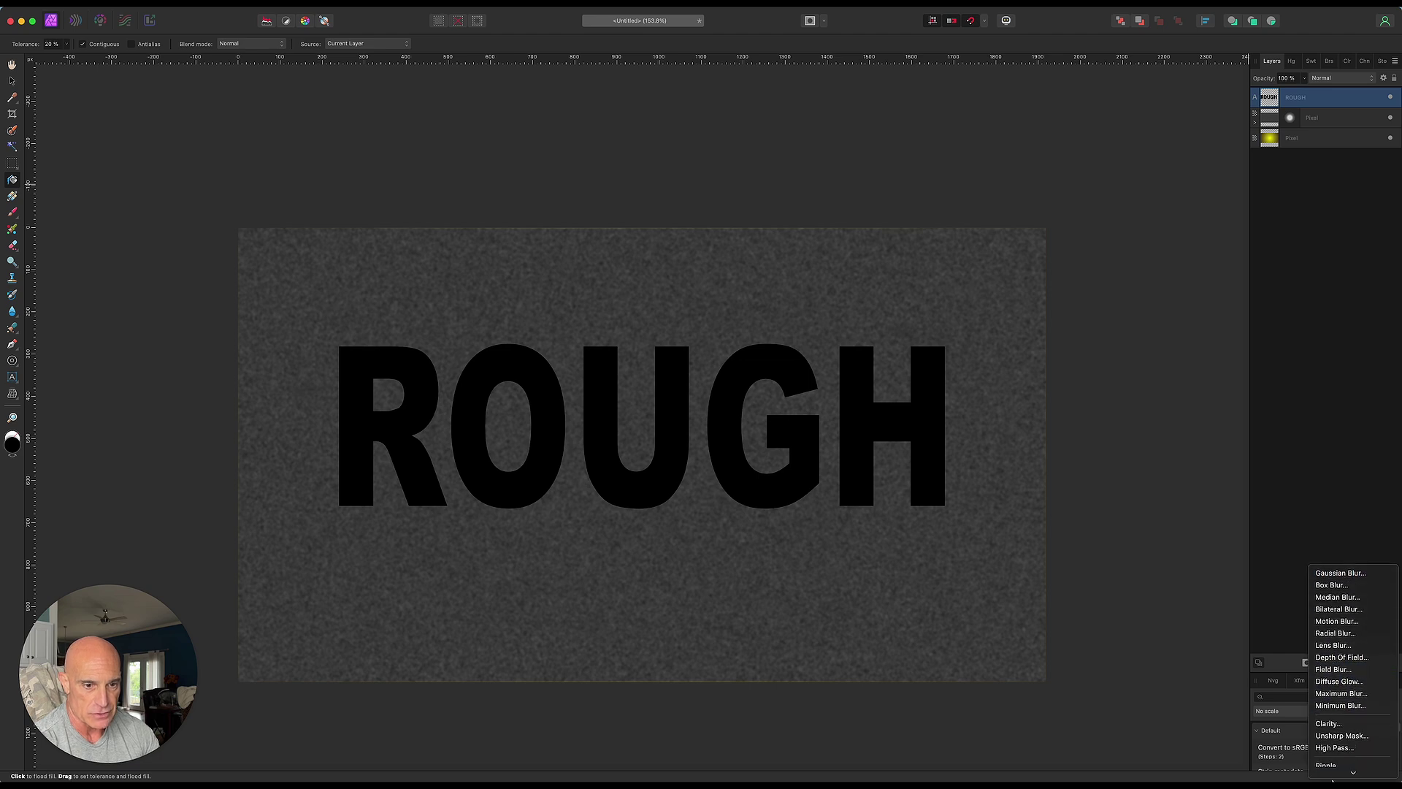
mouse_move(1344, 774)
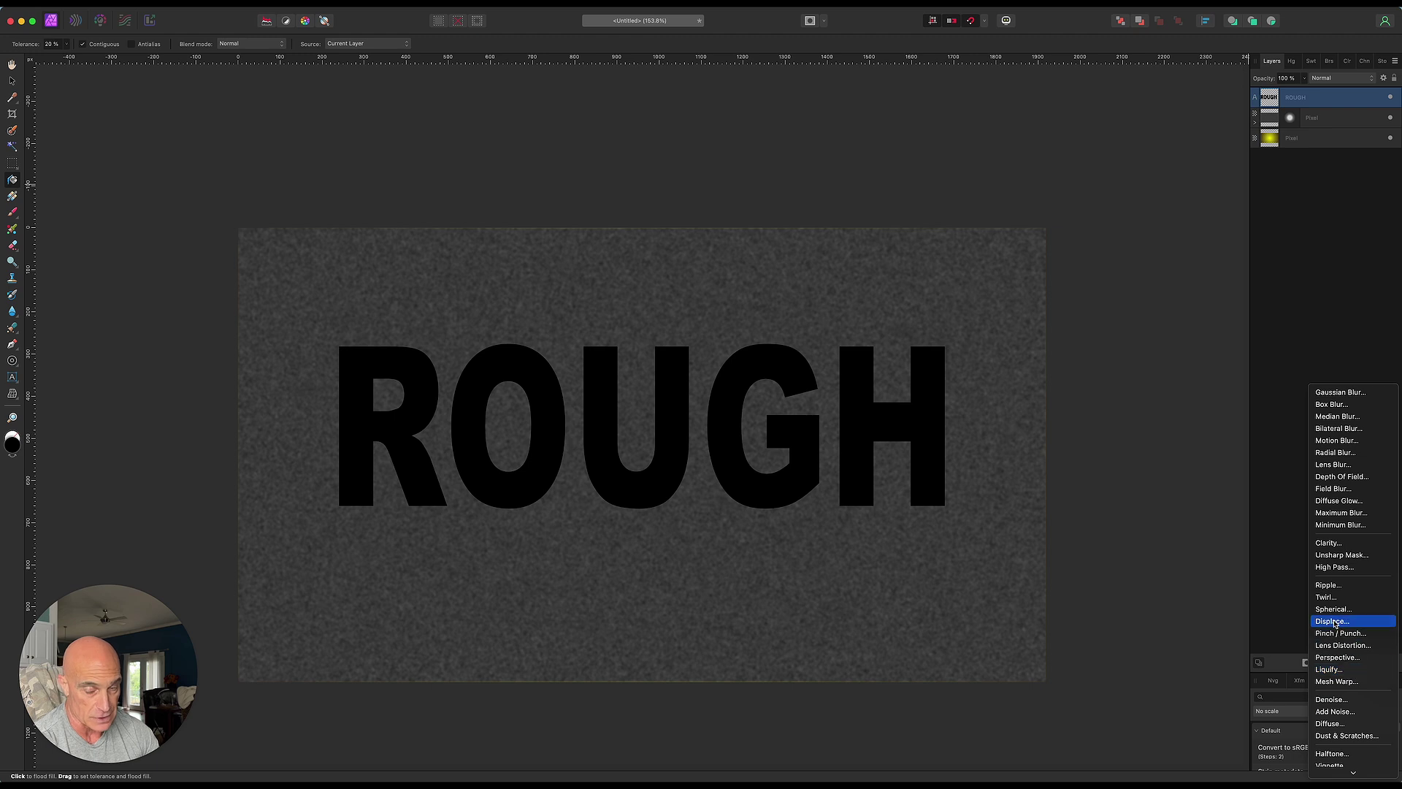
left_click(1335, 621)
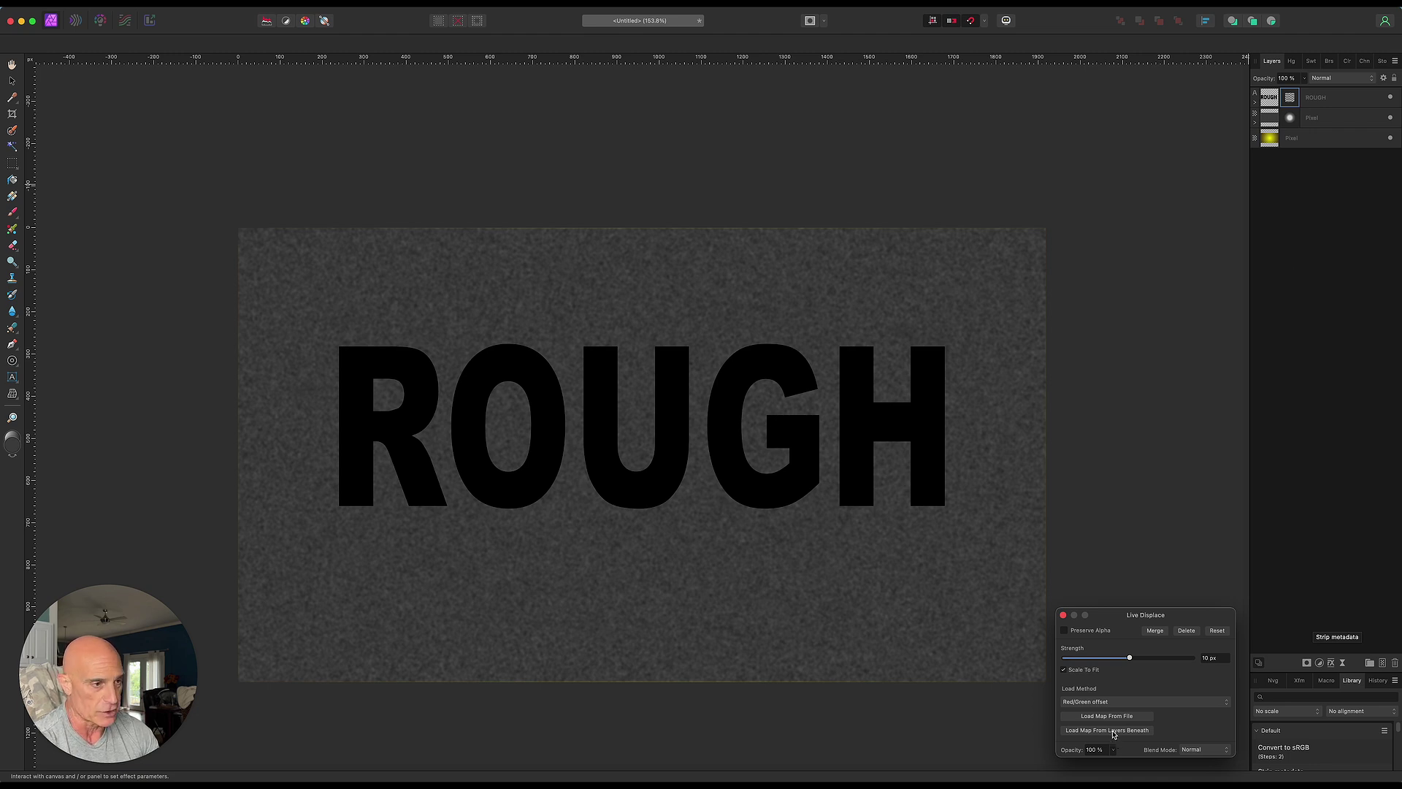
left_click(1114, 731)
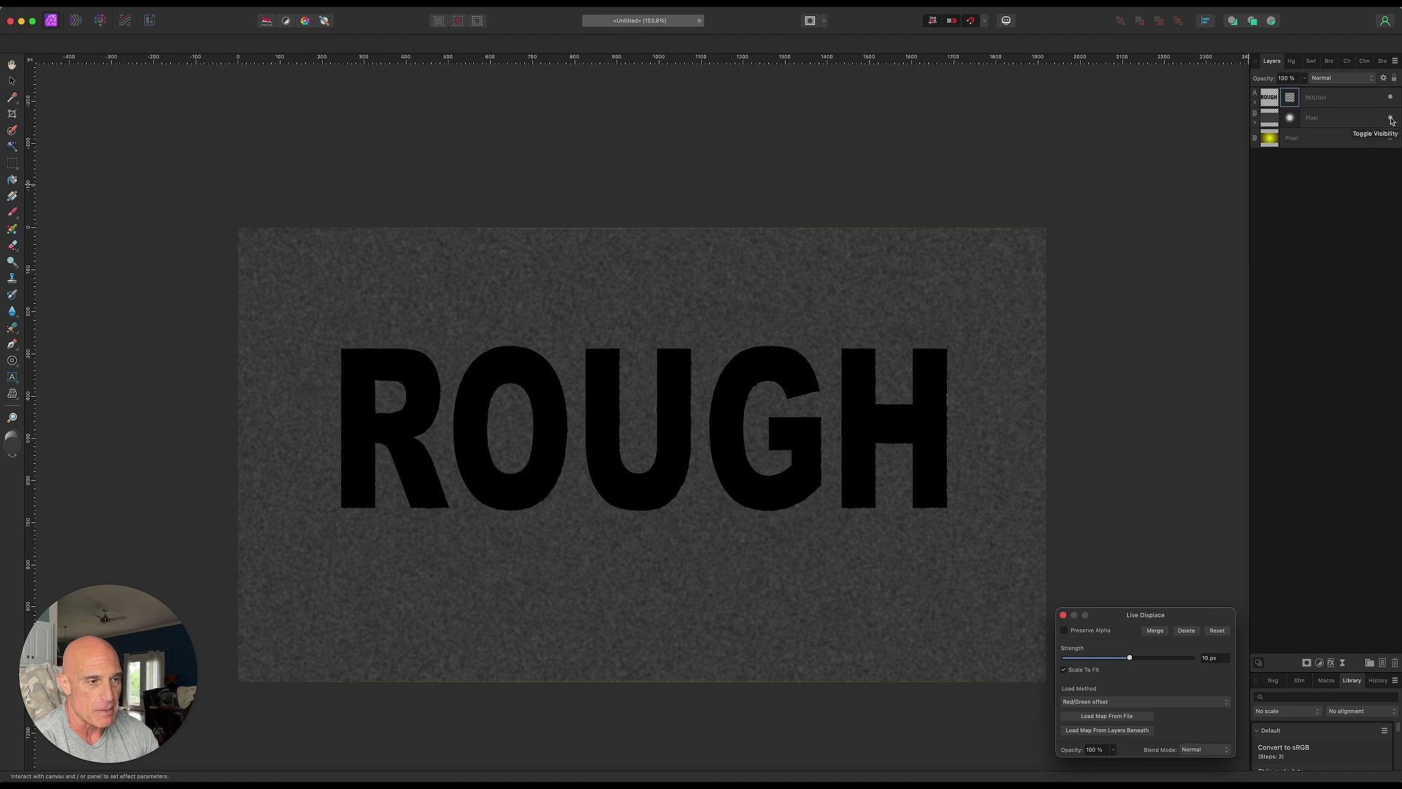
Step: Hide the noise layer and set ROUGH's displace strength to about -67.3 px
left_click(1391, 119)
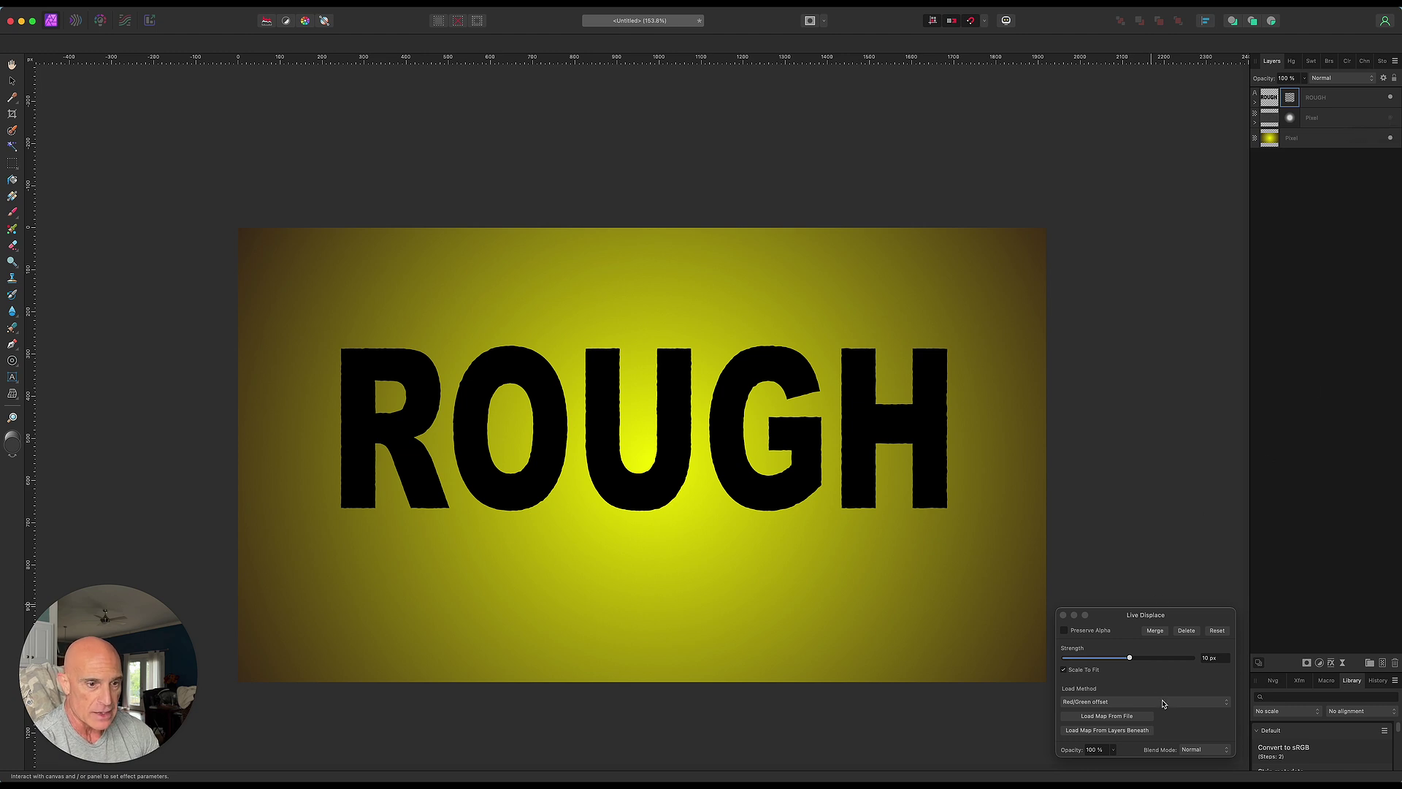
left_click_drag(1131, 659, 1122, 664)
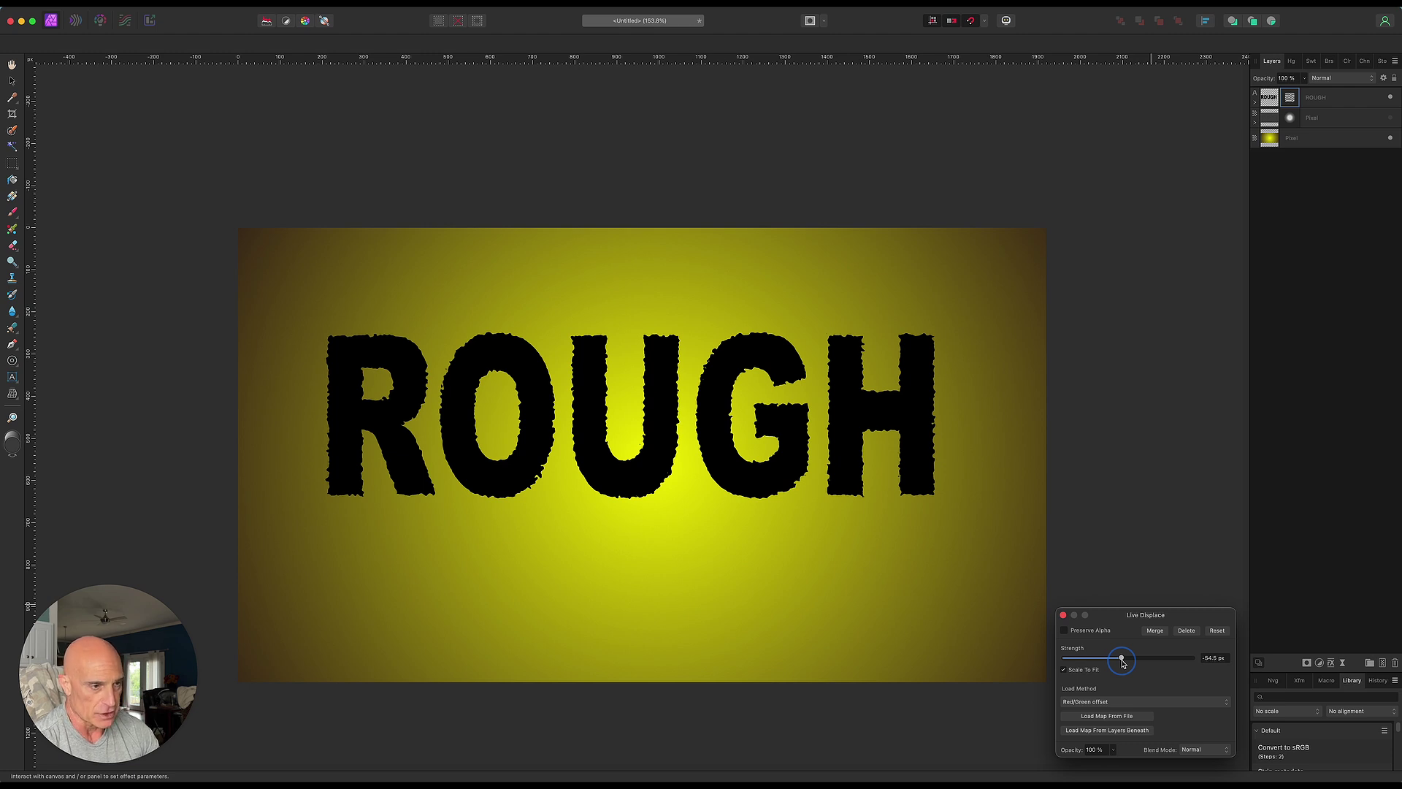
left_click_drag(1123, 663, 1123, 664)
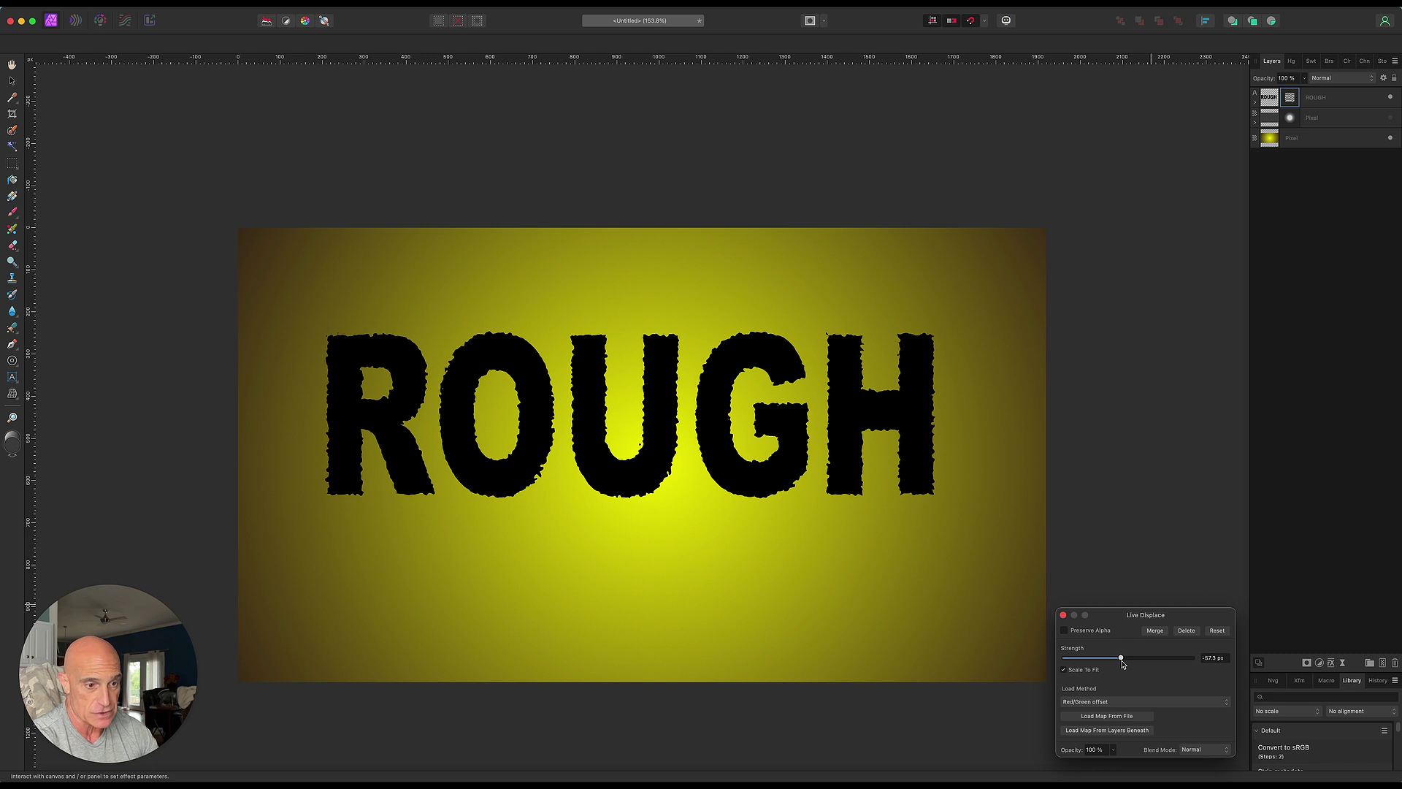
left_click(1064, 616)
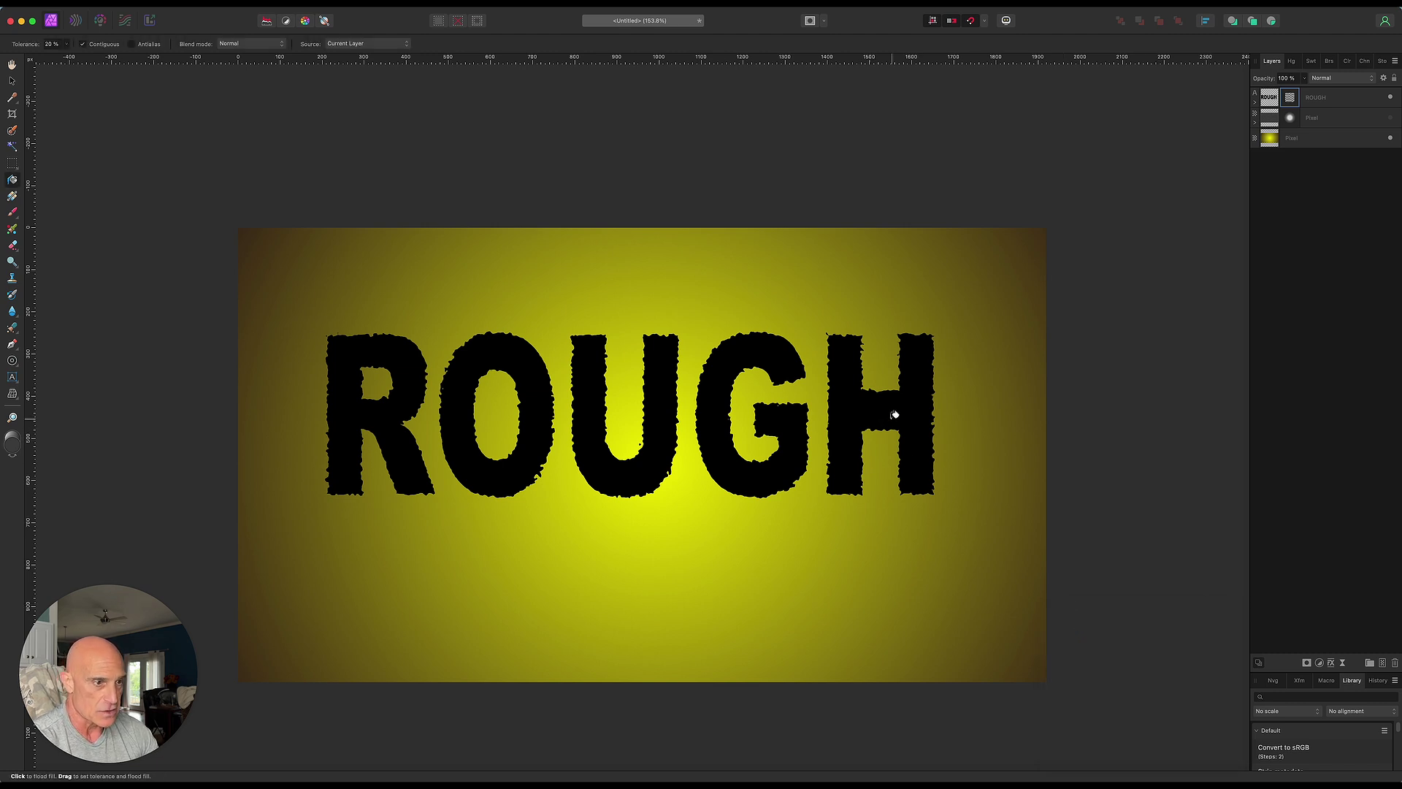
left_click(1365, 103)
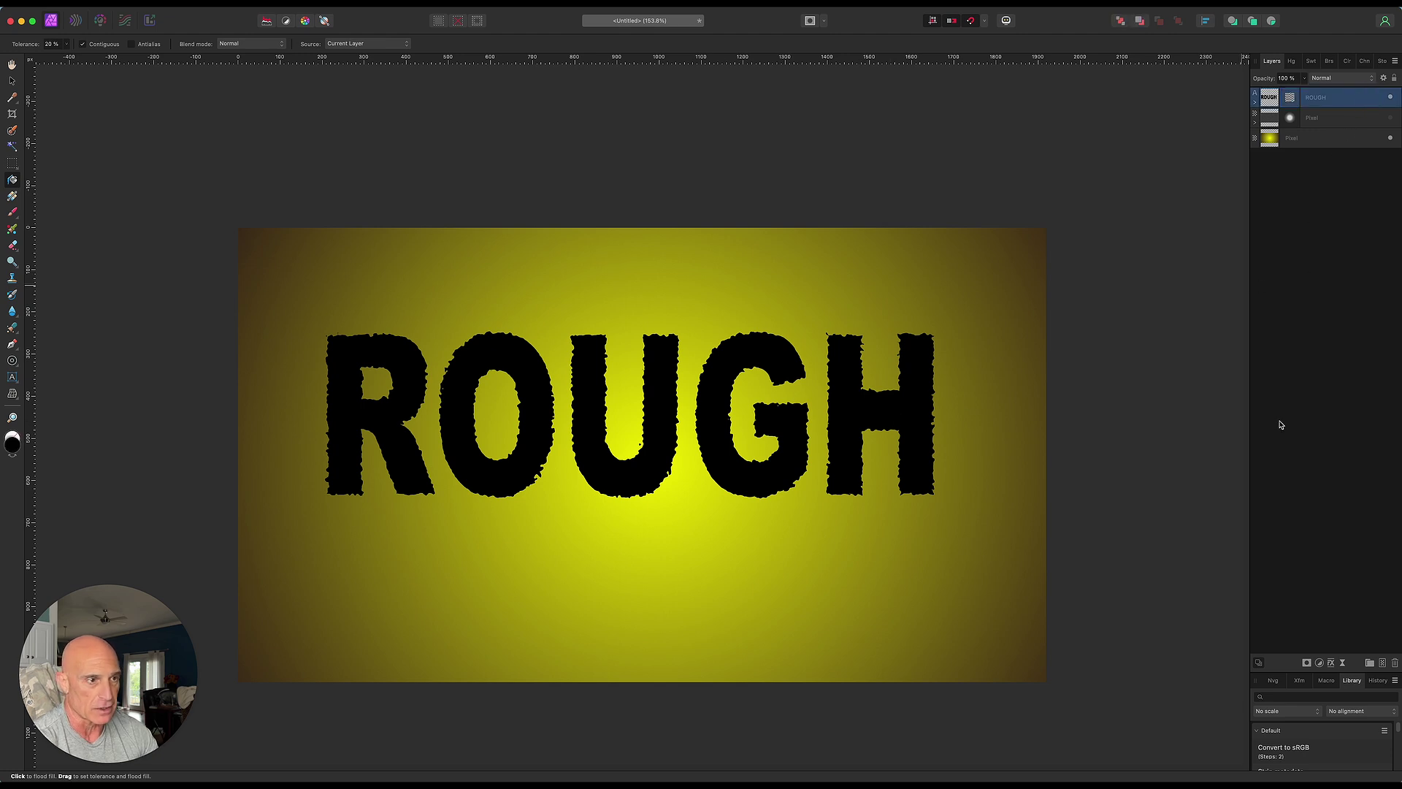
Step: Turn on ROUGH's Outline effect with a gray gradient fill
left_click(1332, 664)
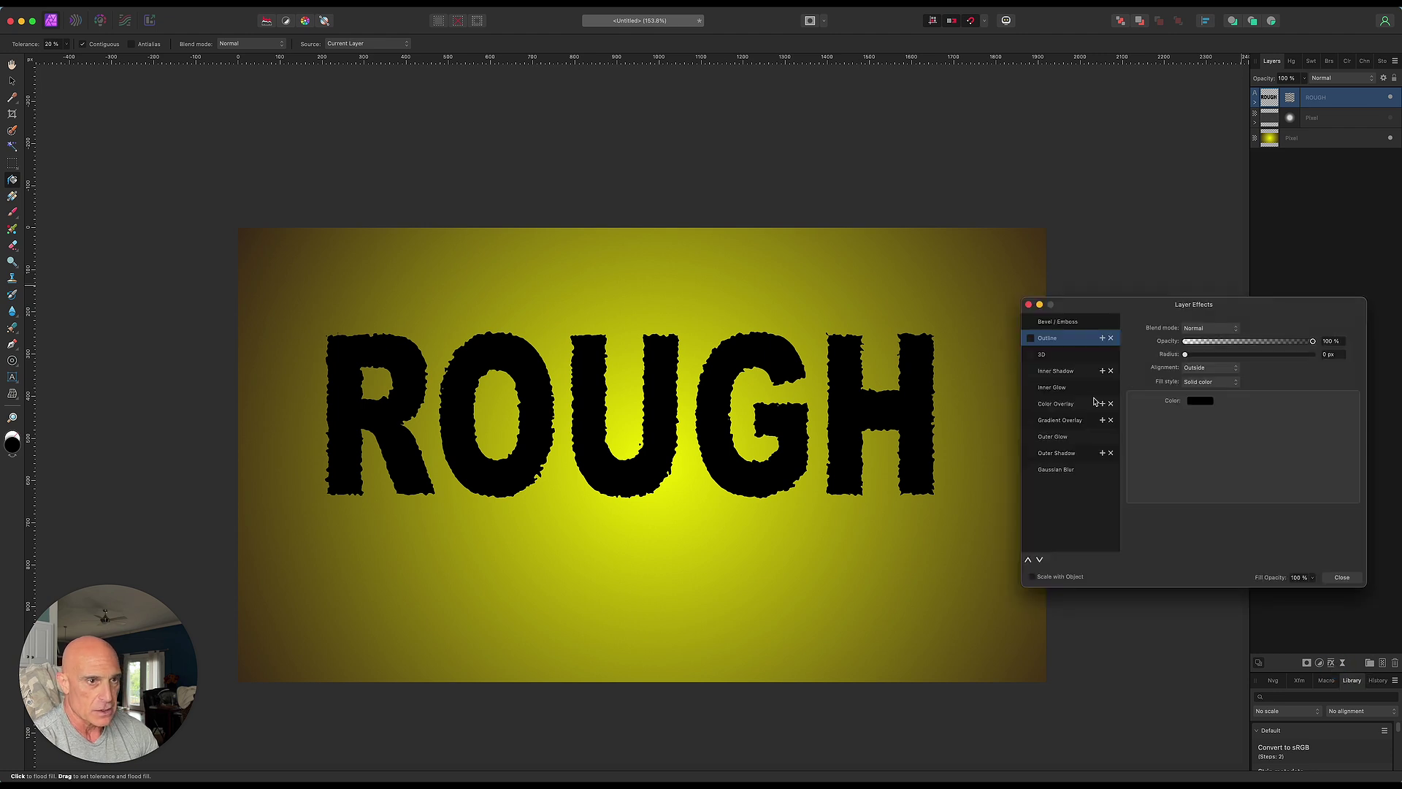
left_click(1030, 338)
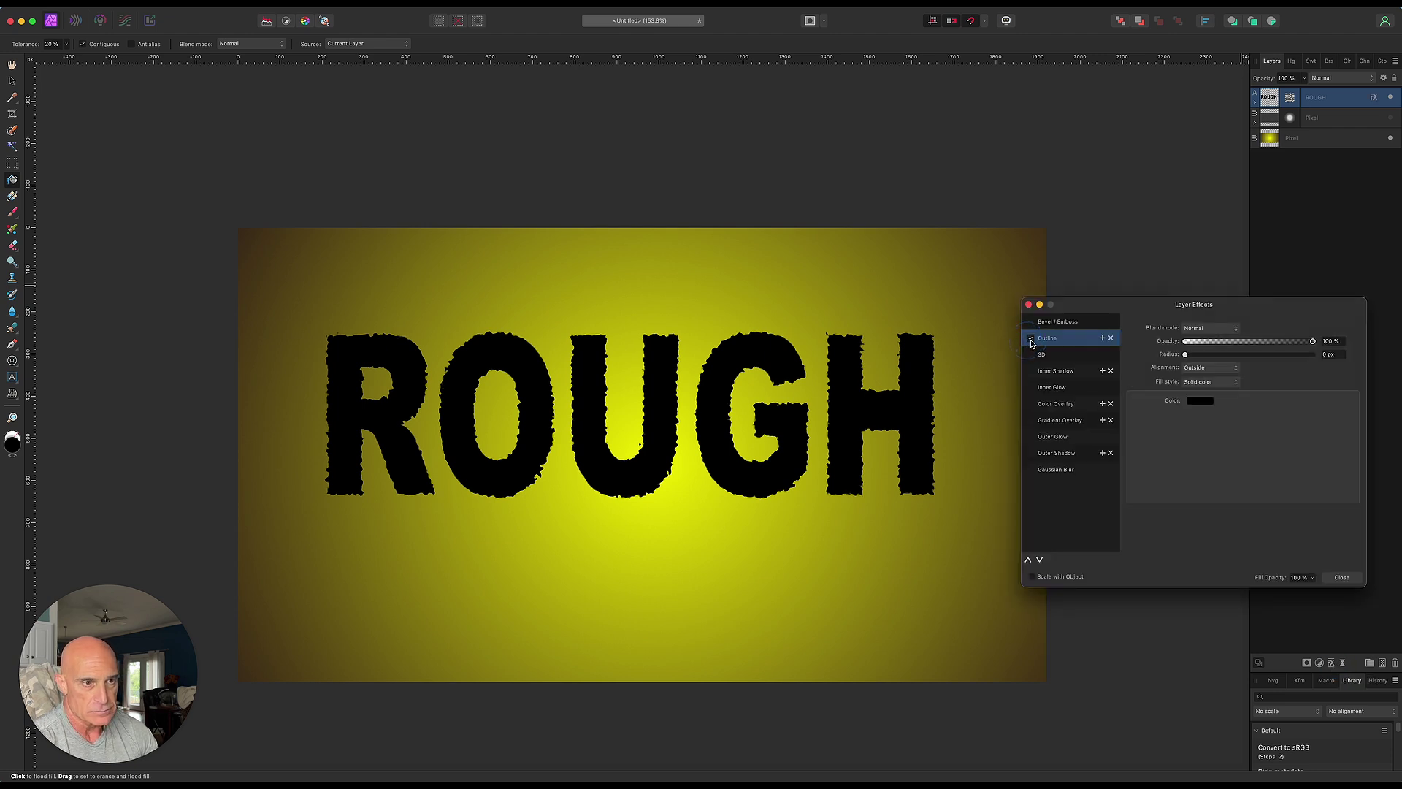
left_click(1203, 406)
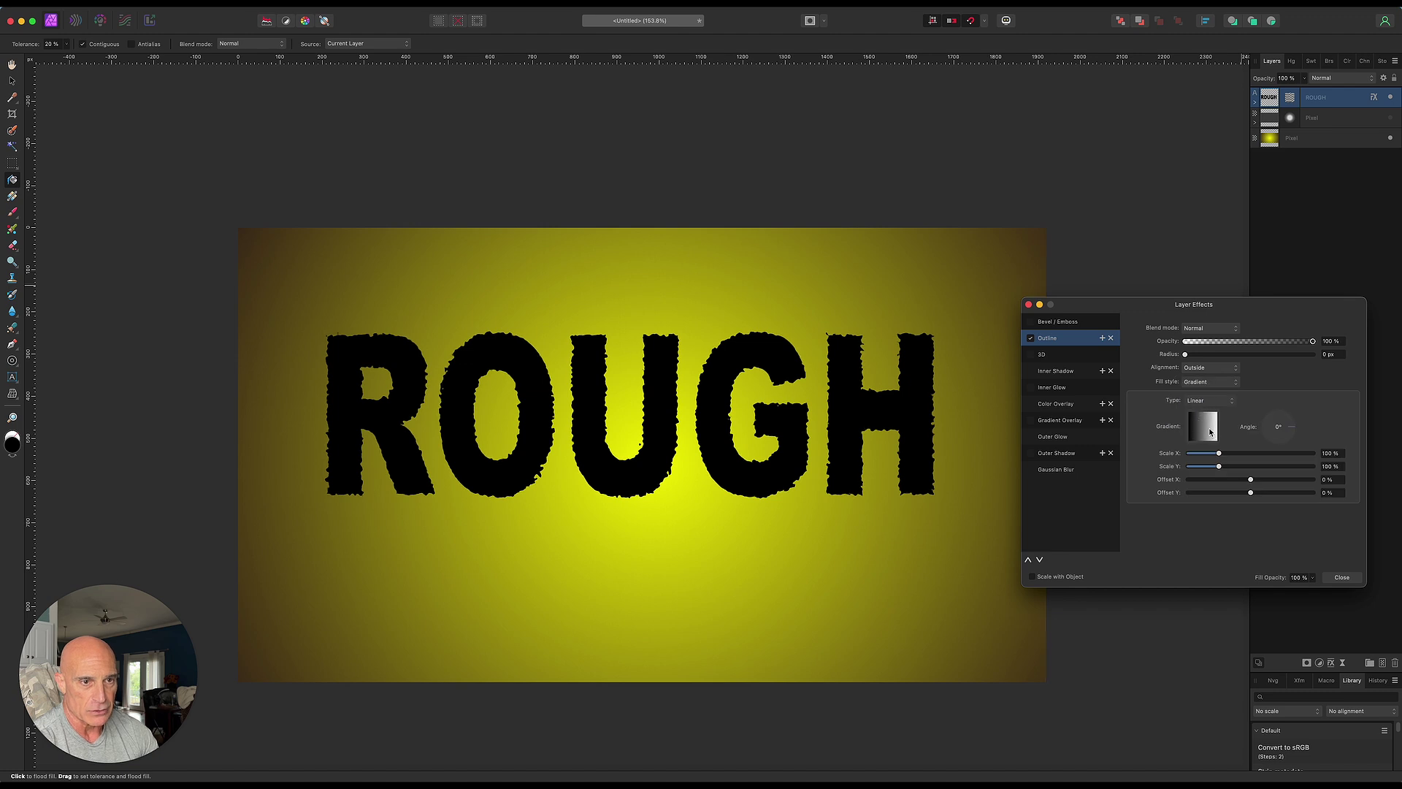
left_click(1210, 433)
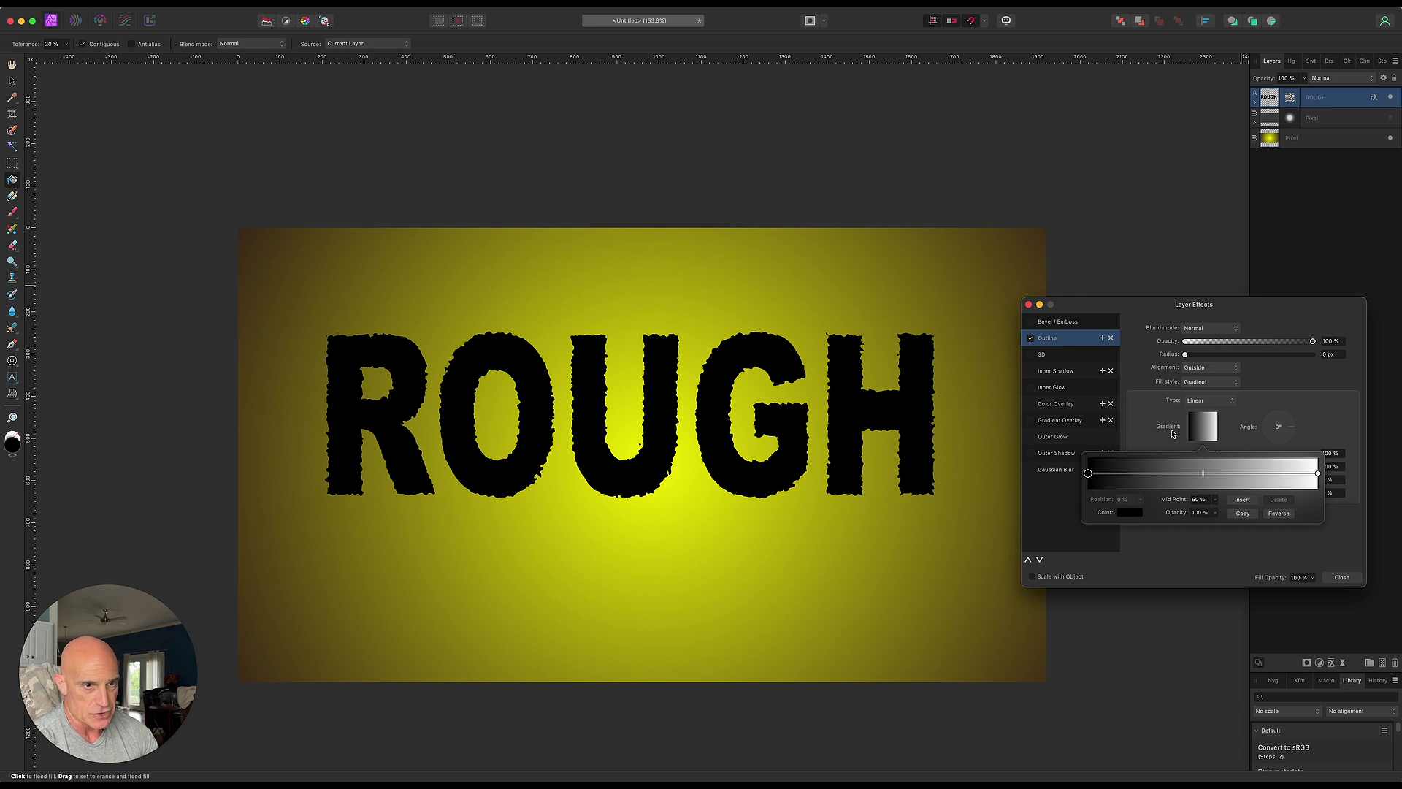
left_click(1257, 411)
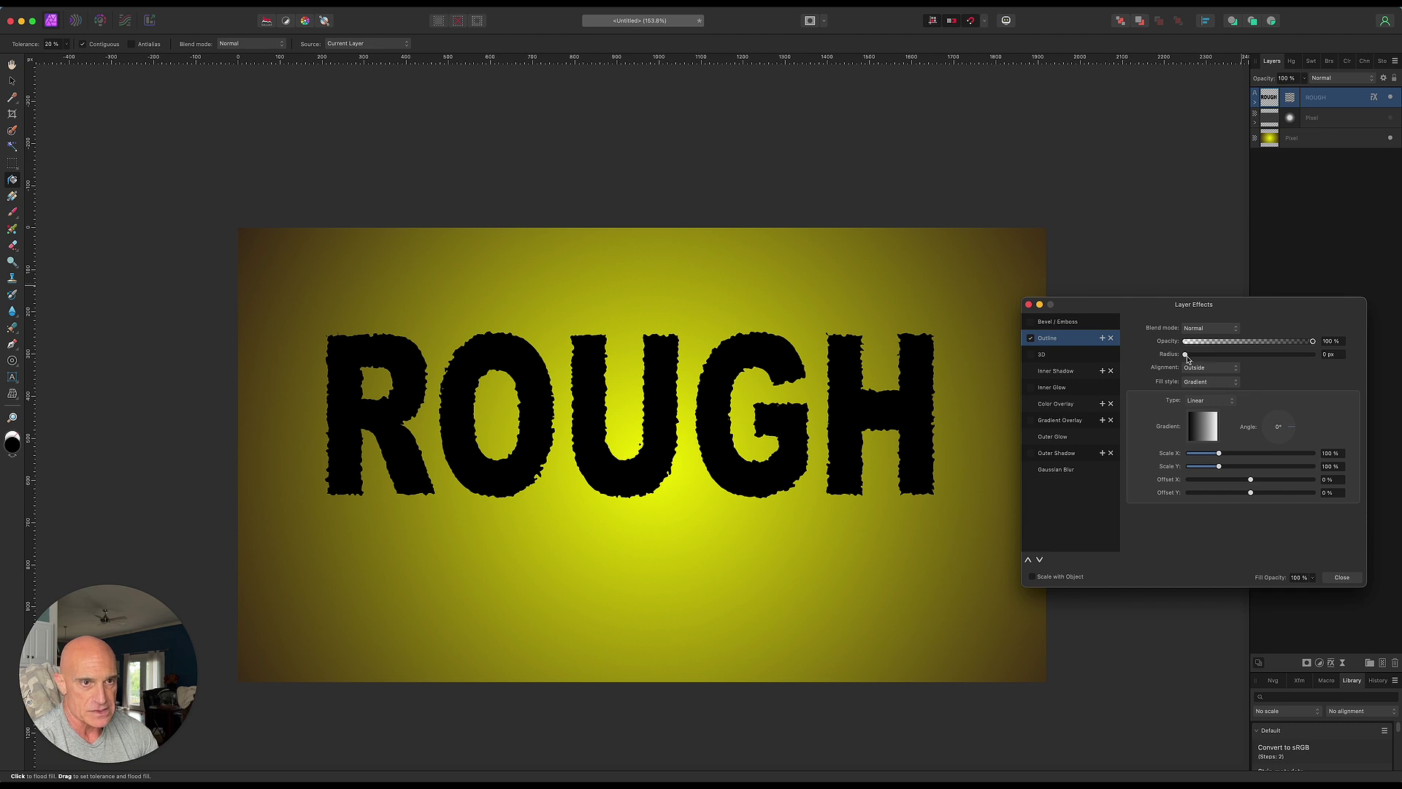
Step: Widen the outline to 9.7 px, rotate and stretch its gradient, and enable Inner Glow
left_click_drag(1188, 355, 1243, 357)
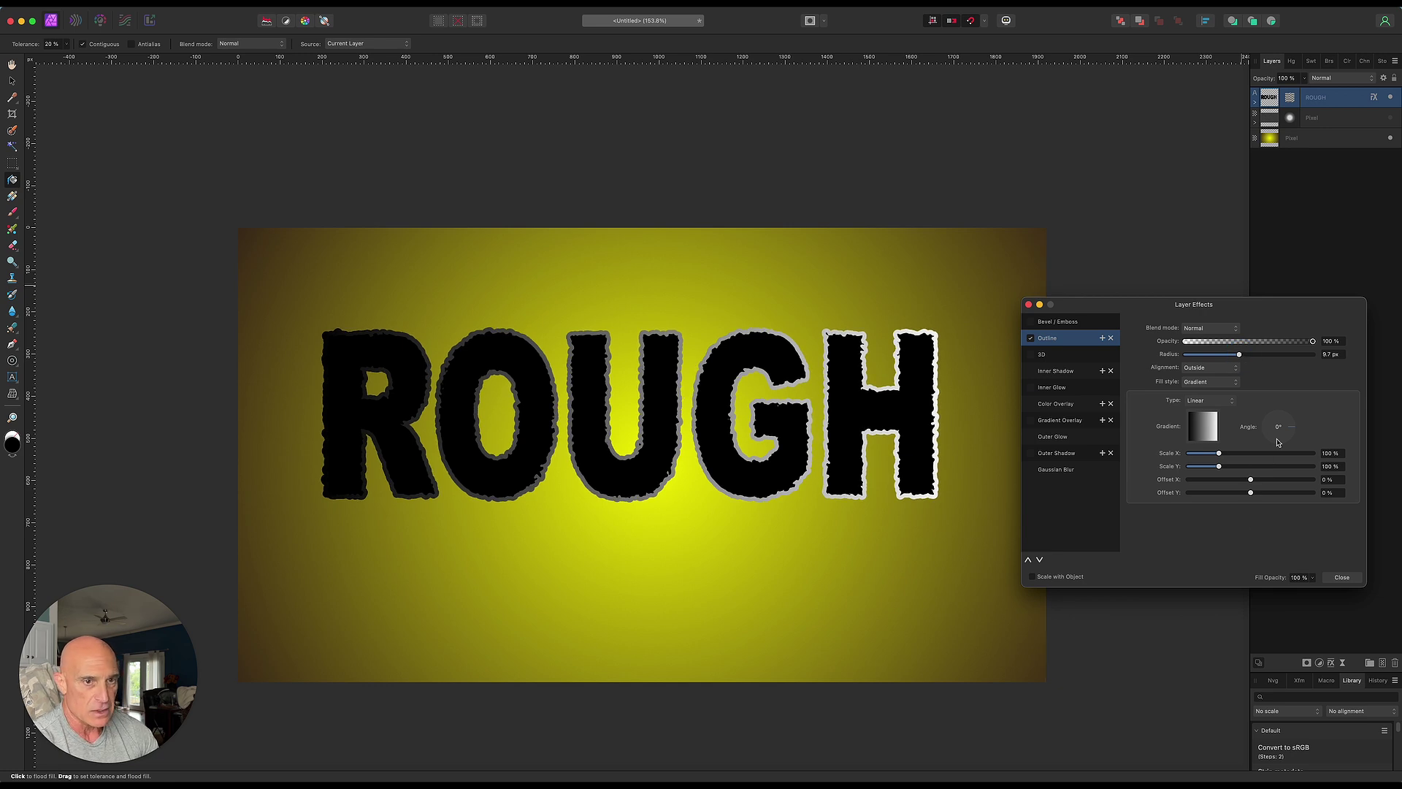
mouse_move(1293, 433)
left_mouse_down()
mouse_move(1280, 453)
mouse_move(1279, 411)
mouse_move(1277, 422)
left_mouse_up()
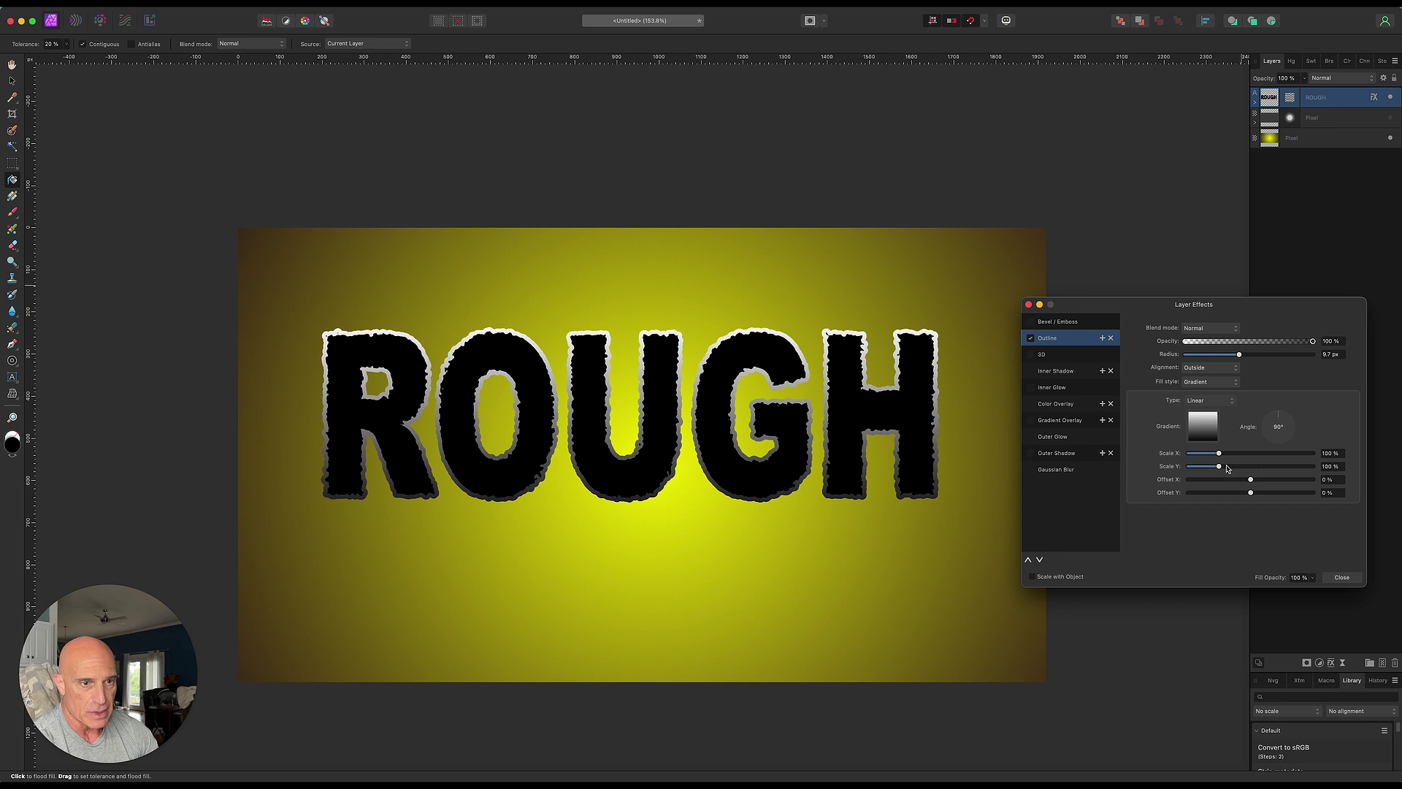
mouse_move(1219, 452)
left_mouse_down()
mouse_move(1250, 453)
mouse_move(1220, 468)
mouse_move(1249, 471)
mouse_move(1238, 468)
left_mouse_up()
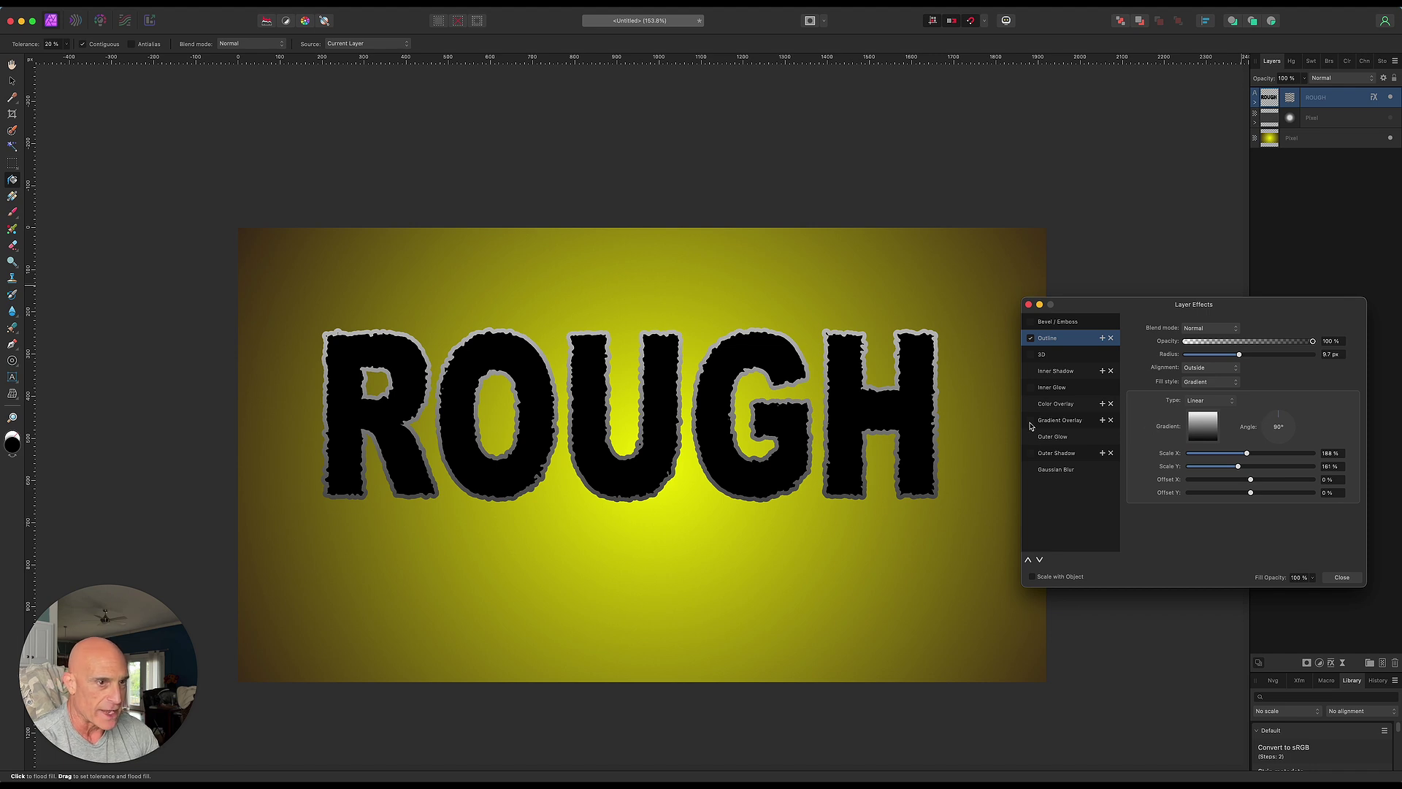
left_click(1030, 388)
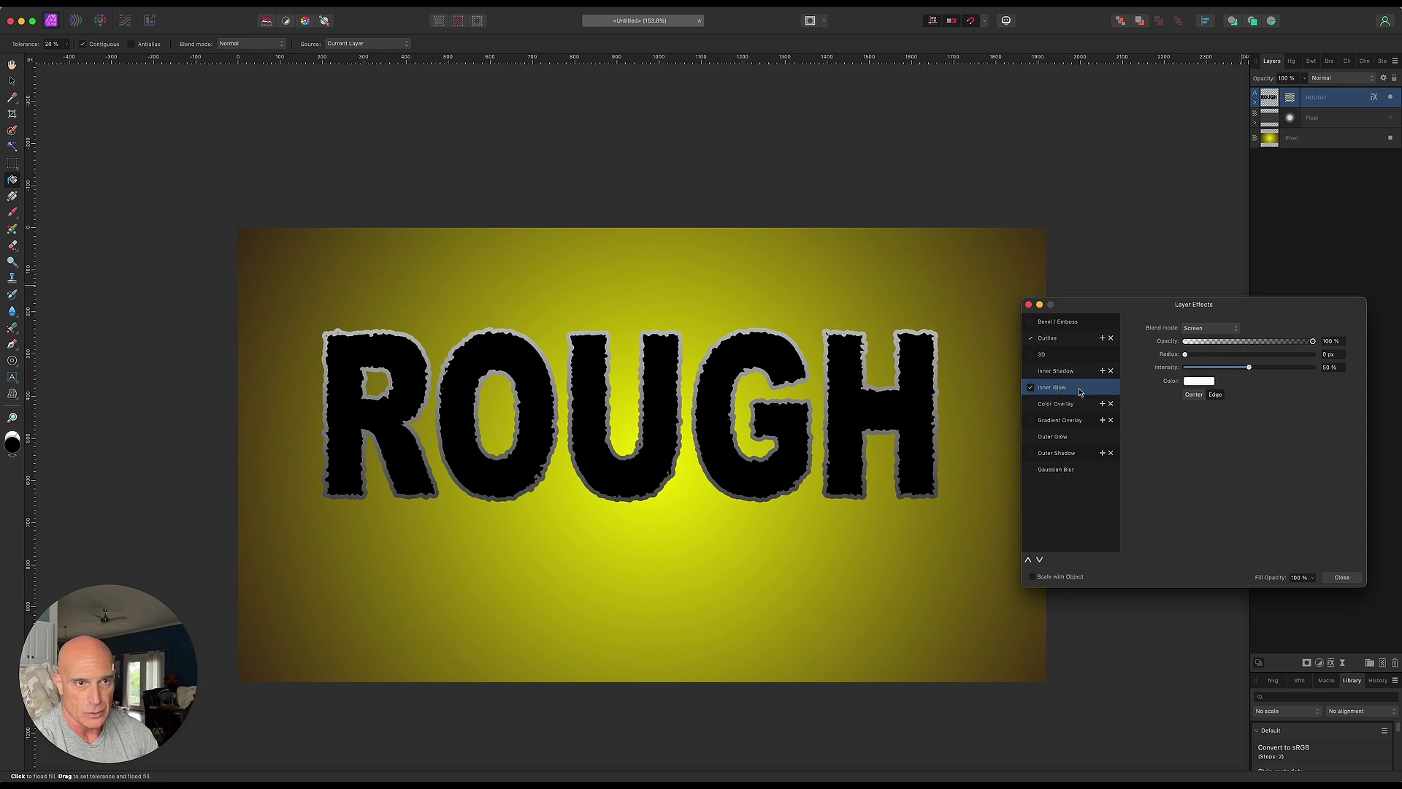
Step: Make the inner glow green with a 32.7 px radius and thin the outline to 3.5 px
left_click(1201, 381)
left_click_drag(1243, 516, 1221, 514)
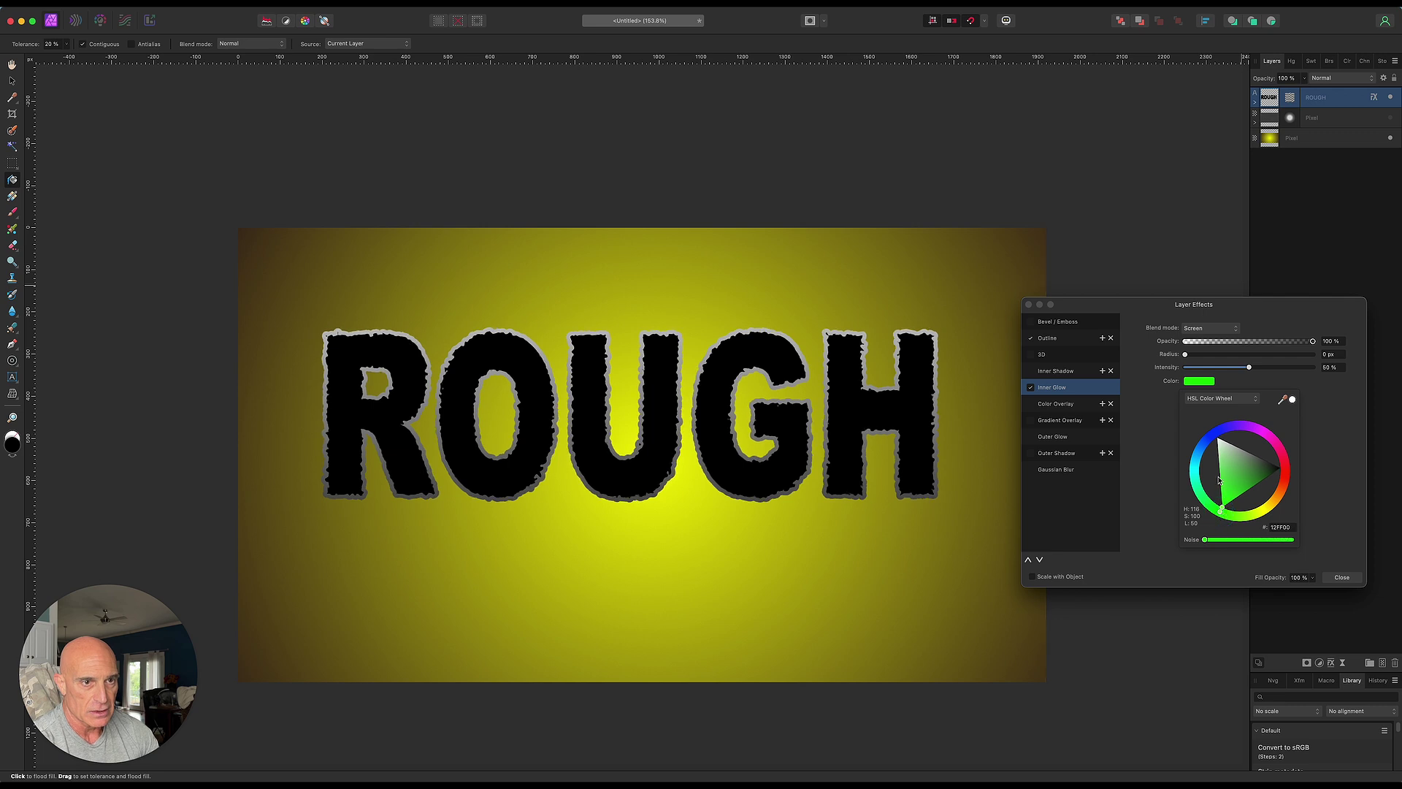
left_click_drag(1186, 358, 1274, 356)
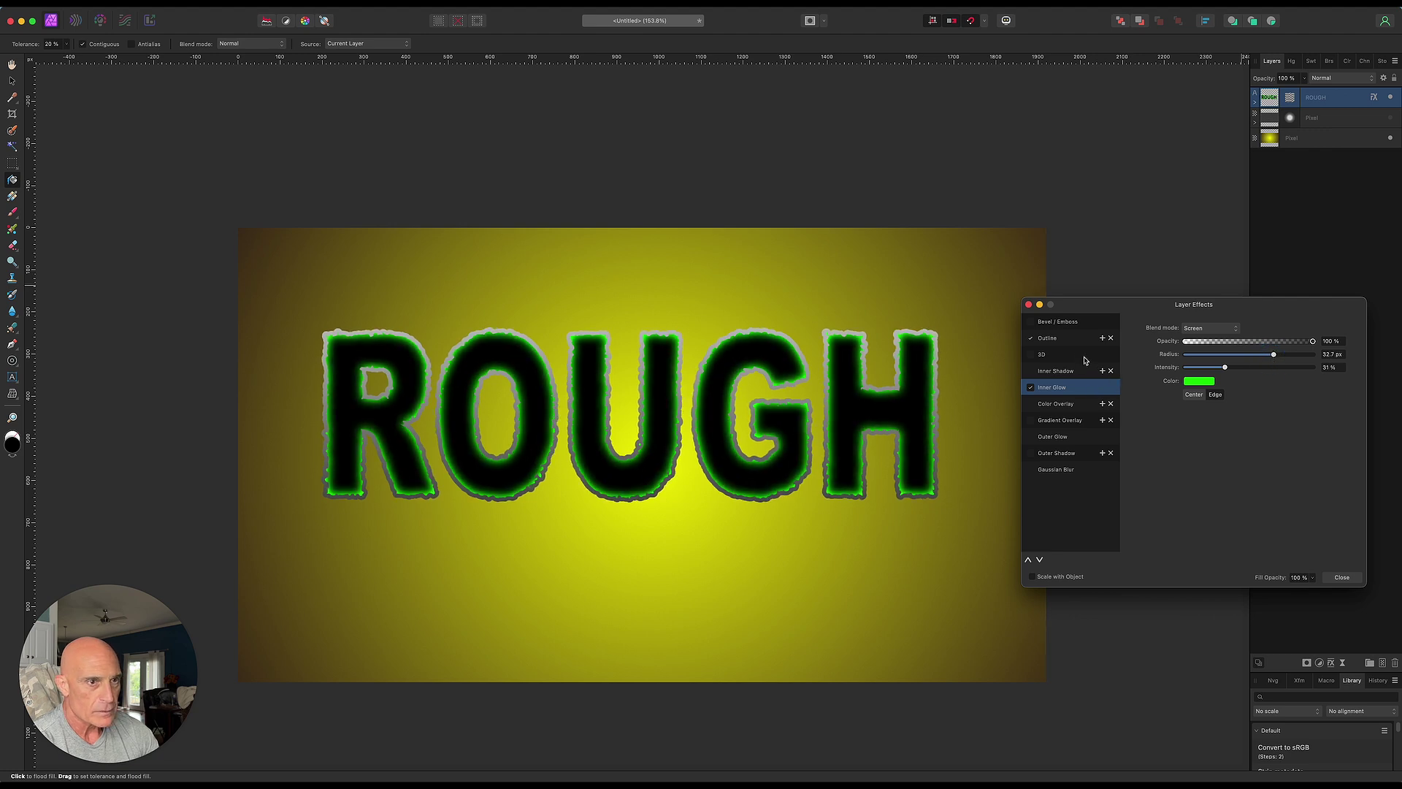
left_click(1056, 339)
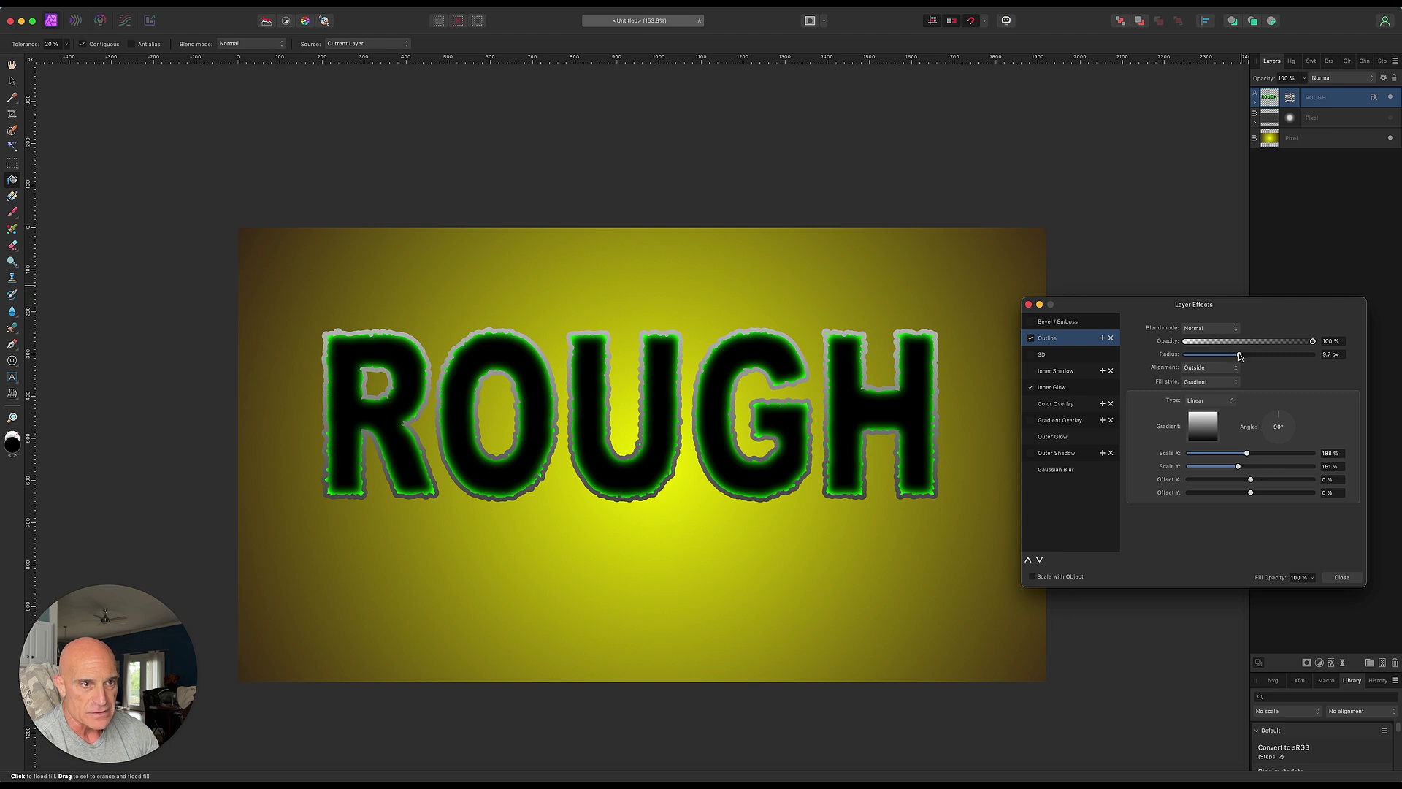
left_click_drag(1240, 356, 1222, 357)
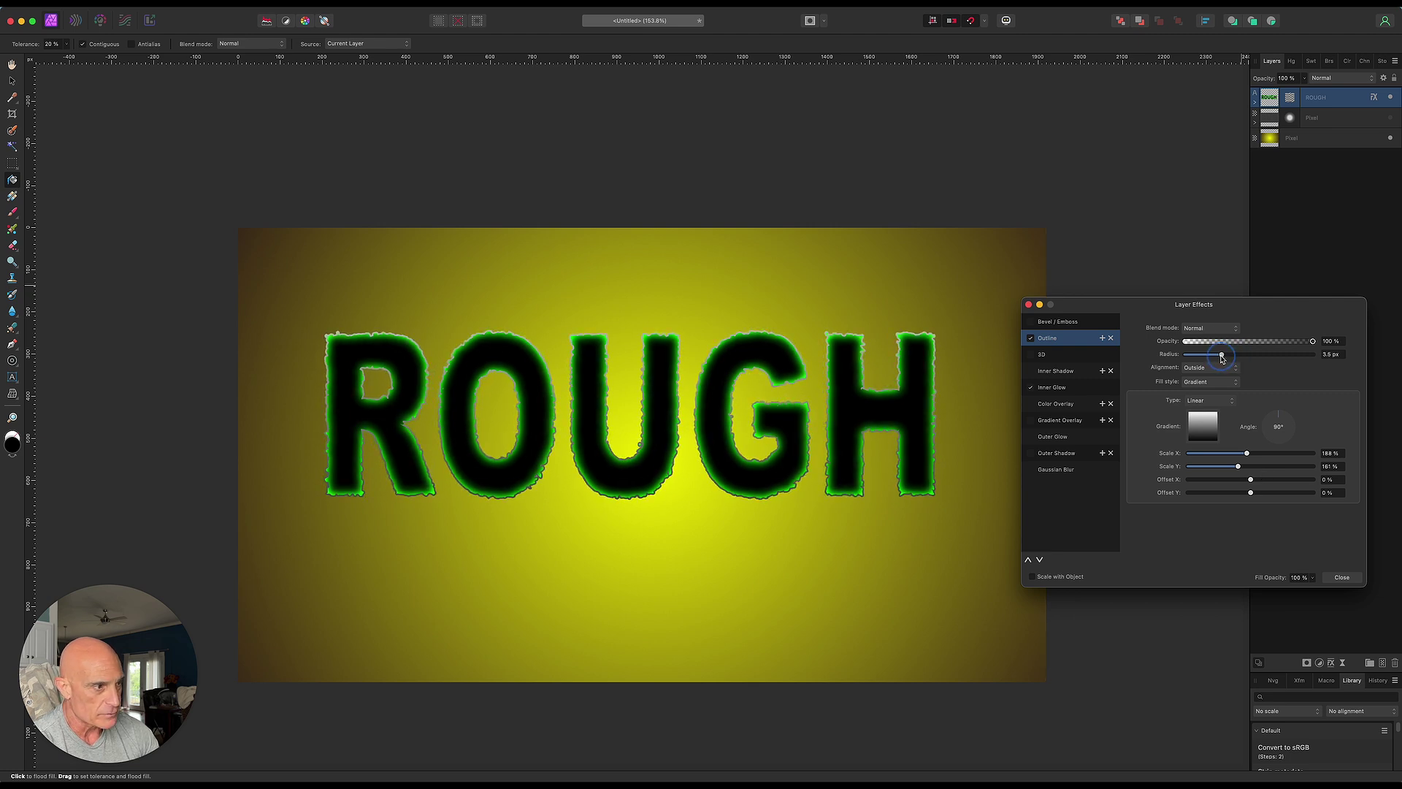
Step: Raise ROUGH's live displace strength to about 139.6 px, undoing an accidental background move
left_click(1030, 306)
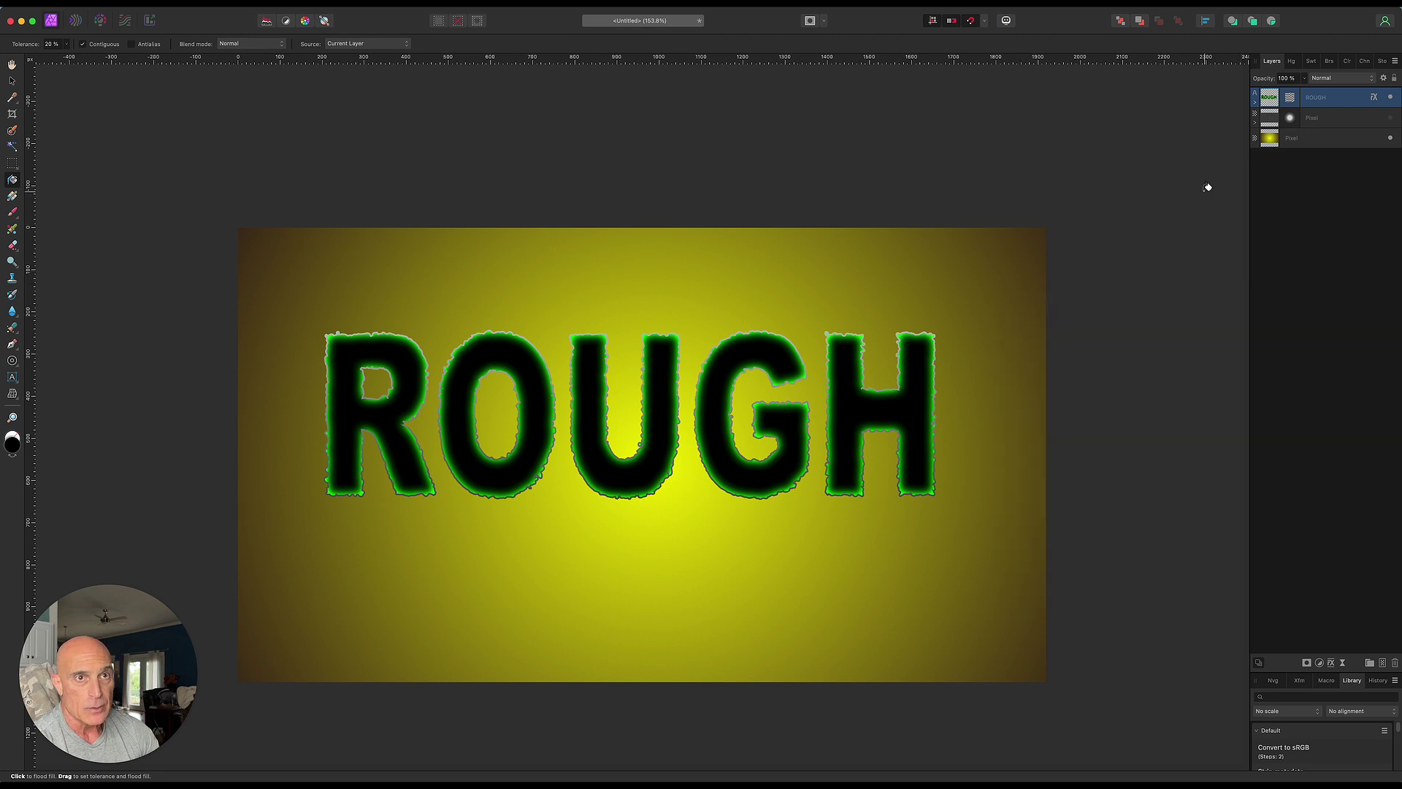
left_click(1291, 99)
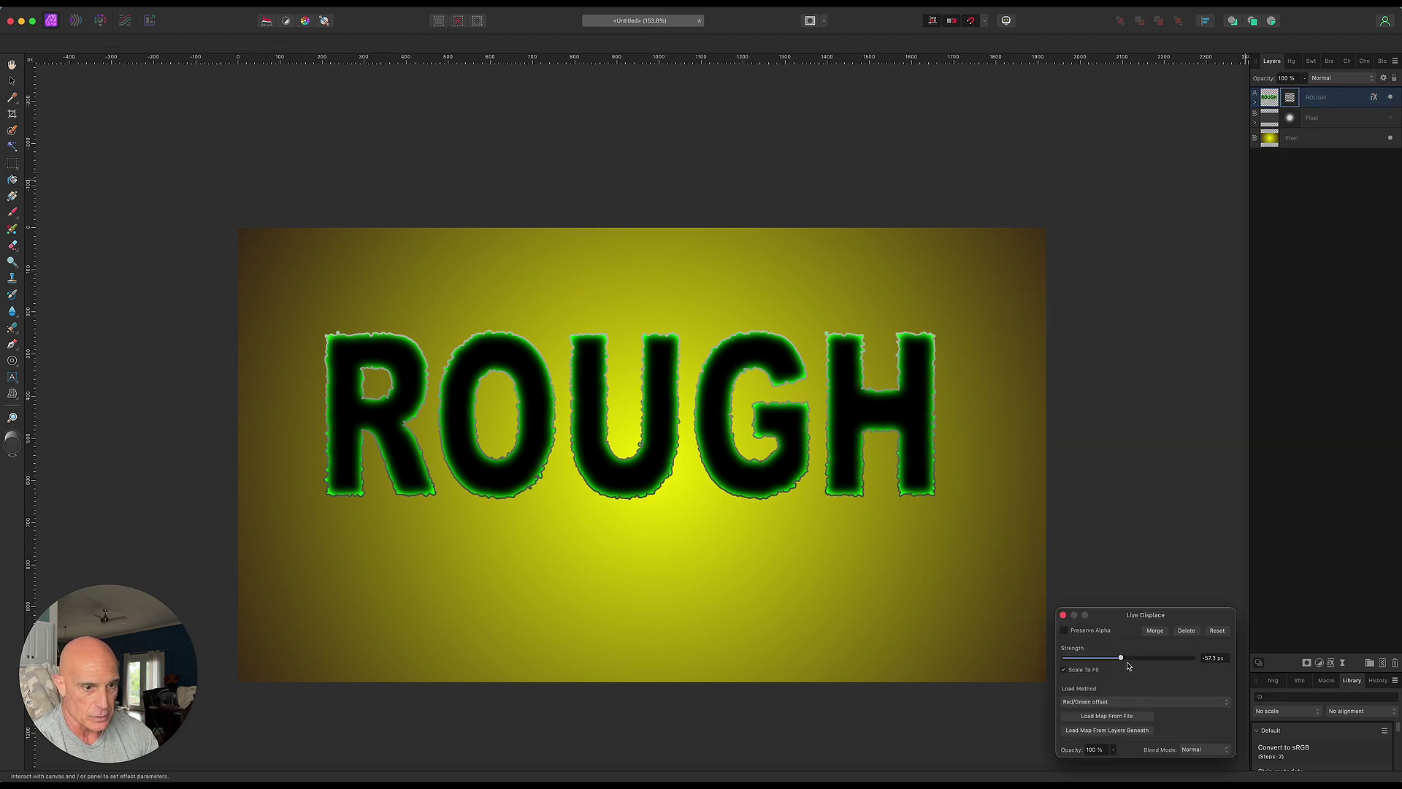
left_click_drag(1123, 660, 1148, 665)
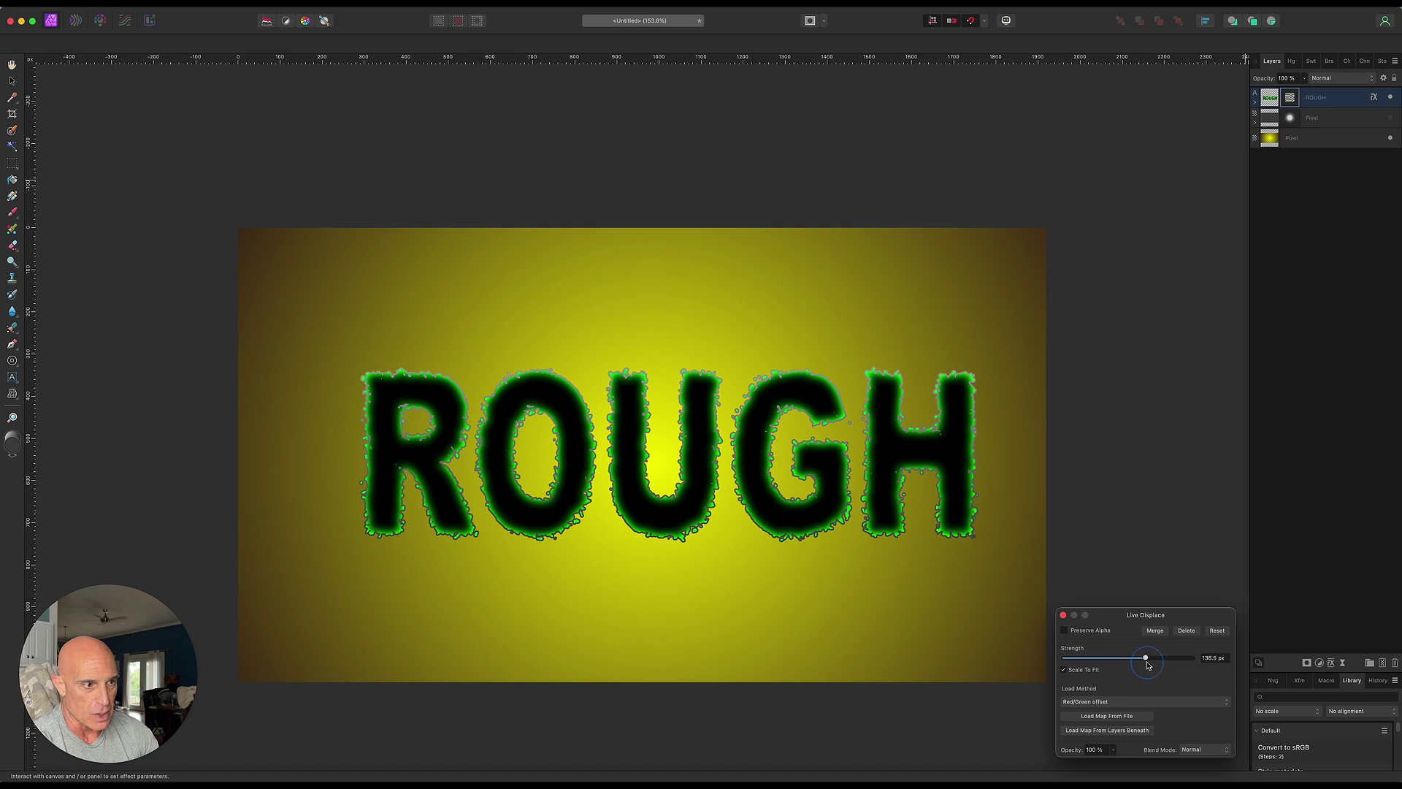
left_click(12, 80)
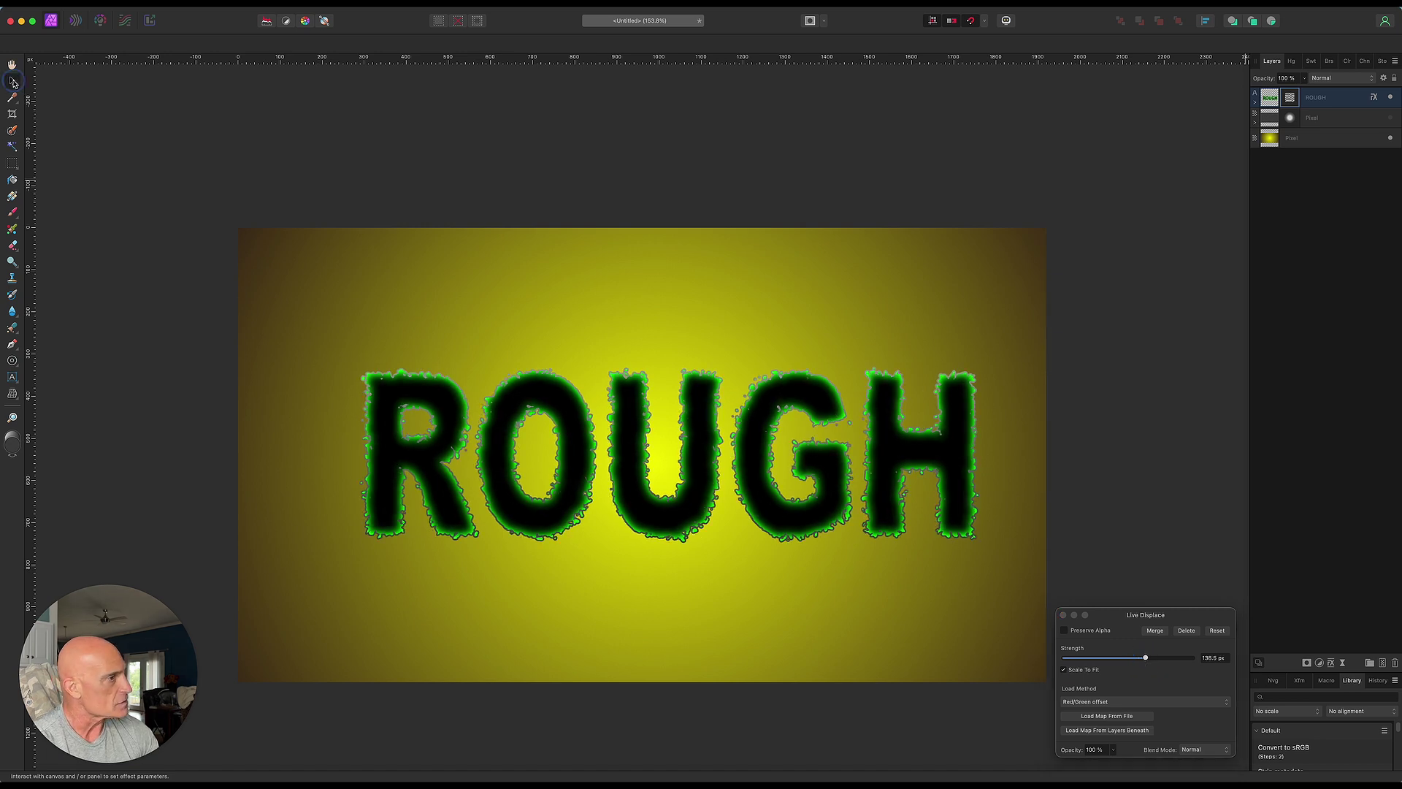
mouse_move(650, 518)
left_mouse_down()
mouse_move(631, 519)
mouse_move(662, 521)
left_mouse_up()
key("super+z")
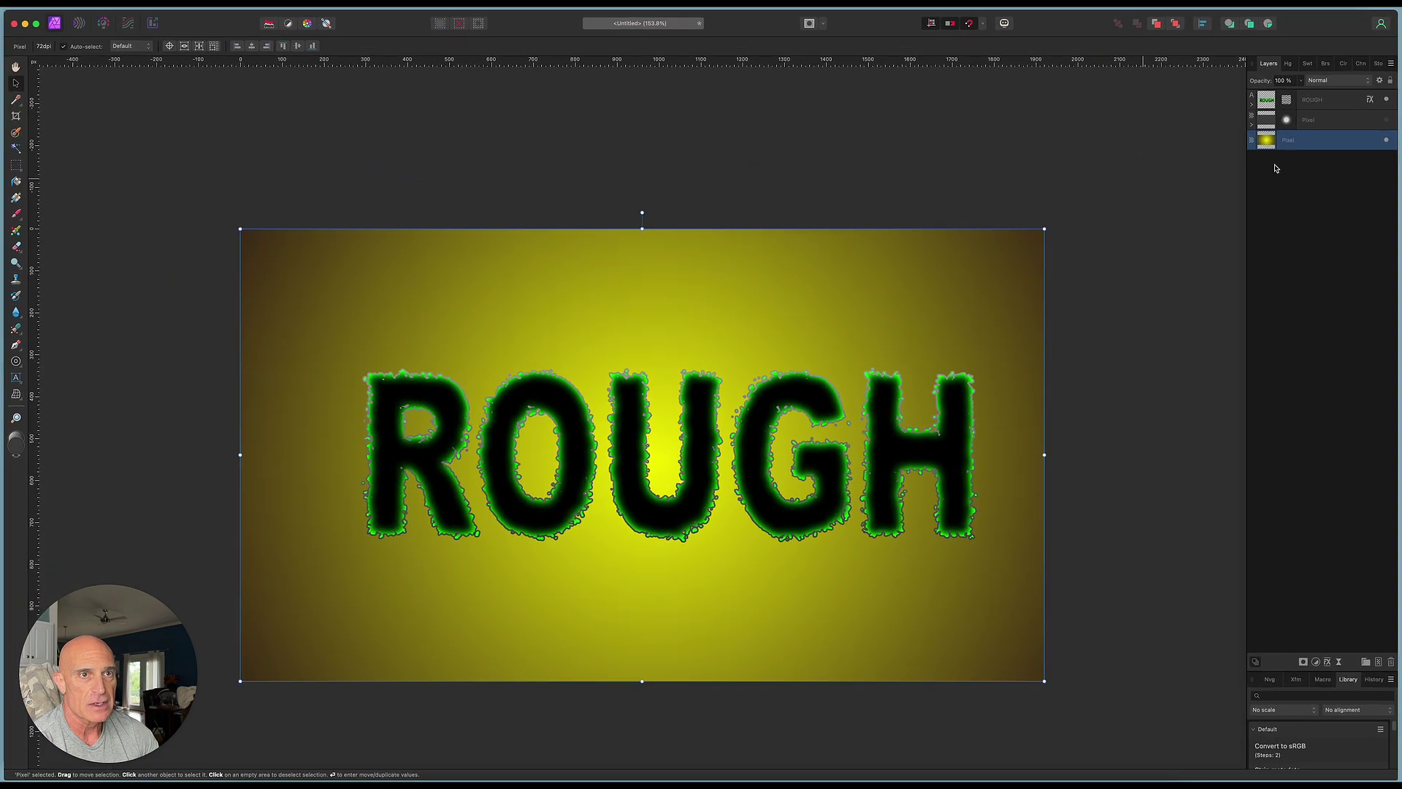
Step: Select the ROUGH layer and drag the word higher up on the yellow background
left_click(1329, 100)
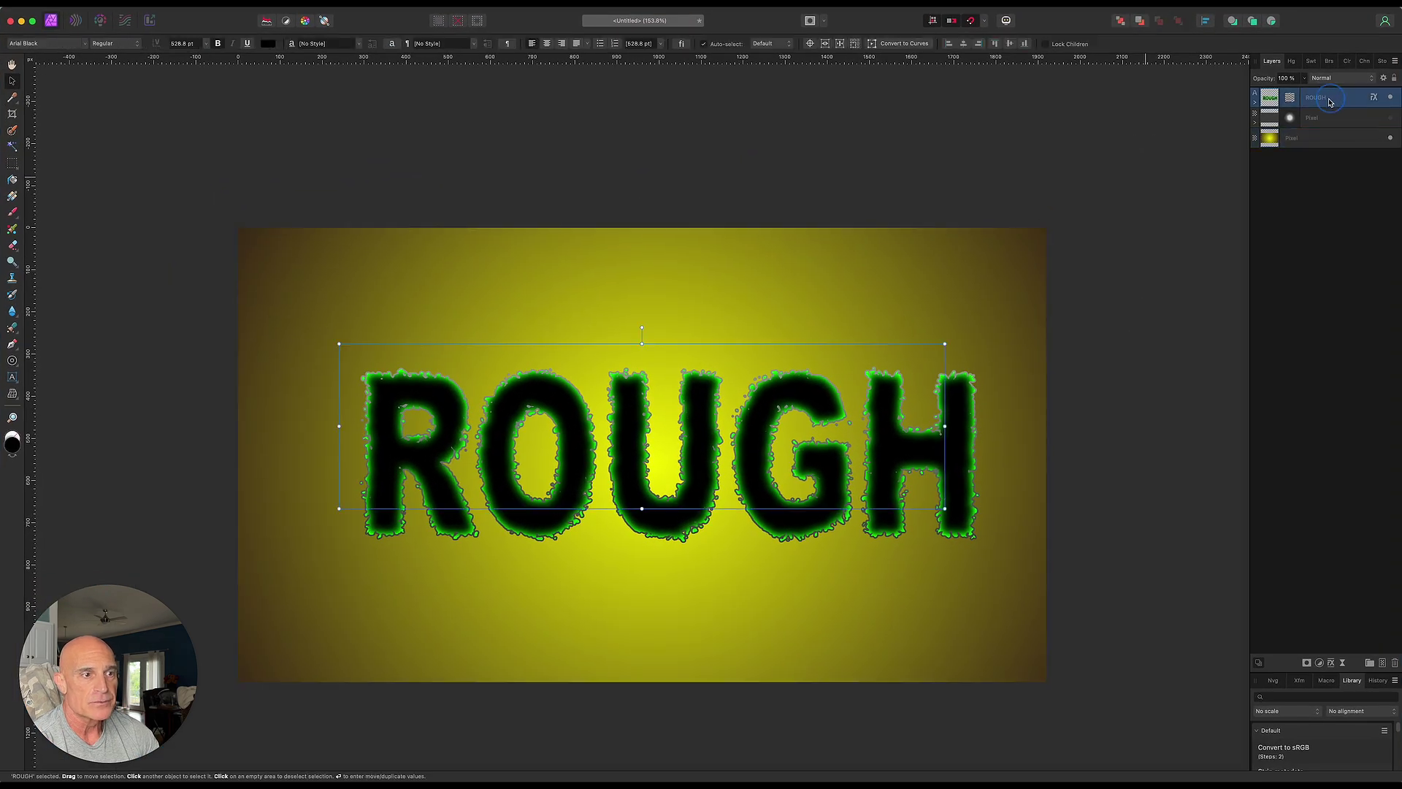
left_click_drag(890, 451, 873, 401)
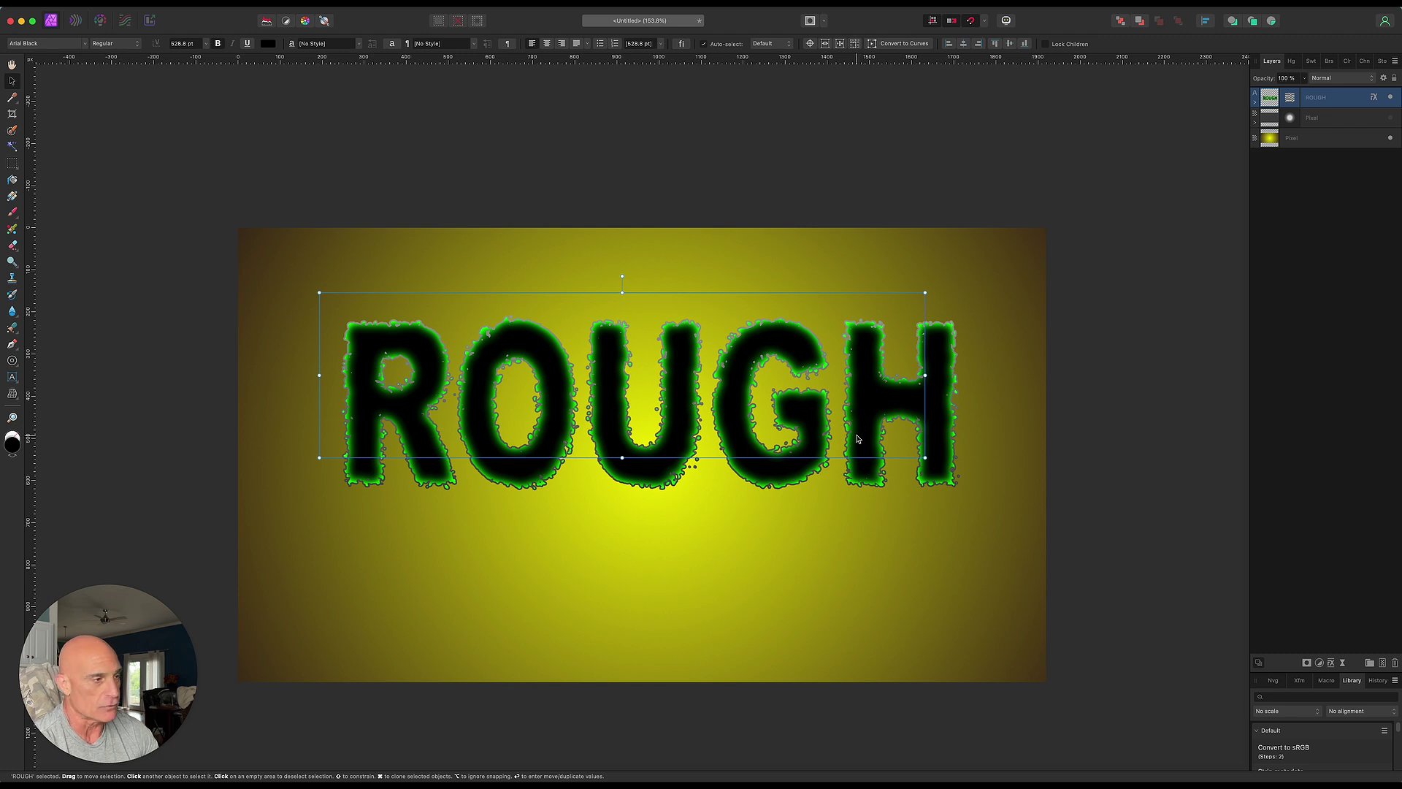
left_click(12, 394)
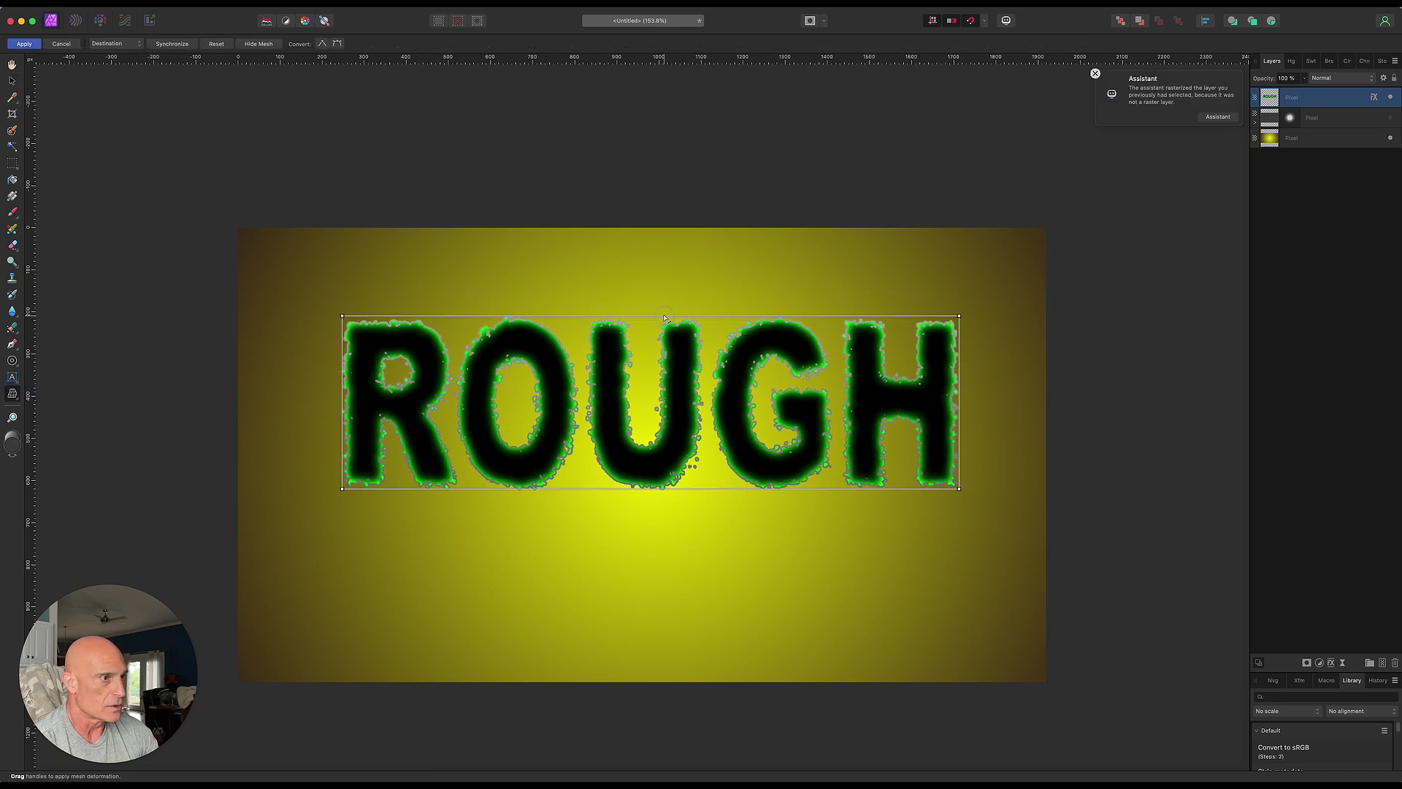
Step: Mesh-warp ROUGH into an upward arch with both outer ends pulled down, then apply it
left_click_drag(665, 319, 667, 260)
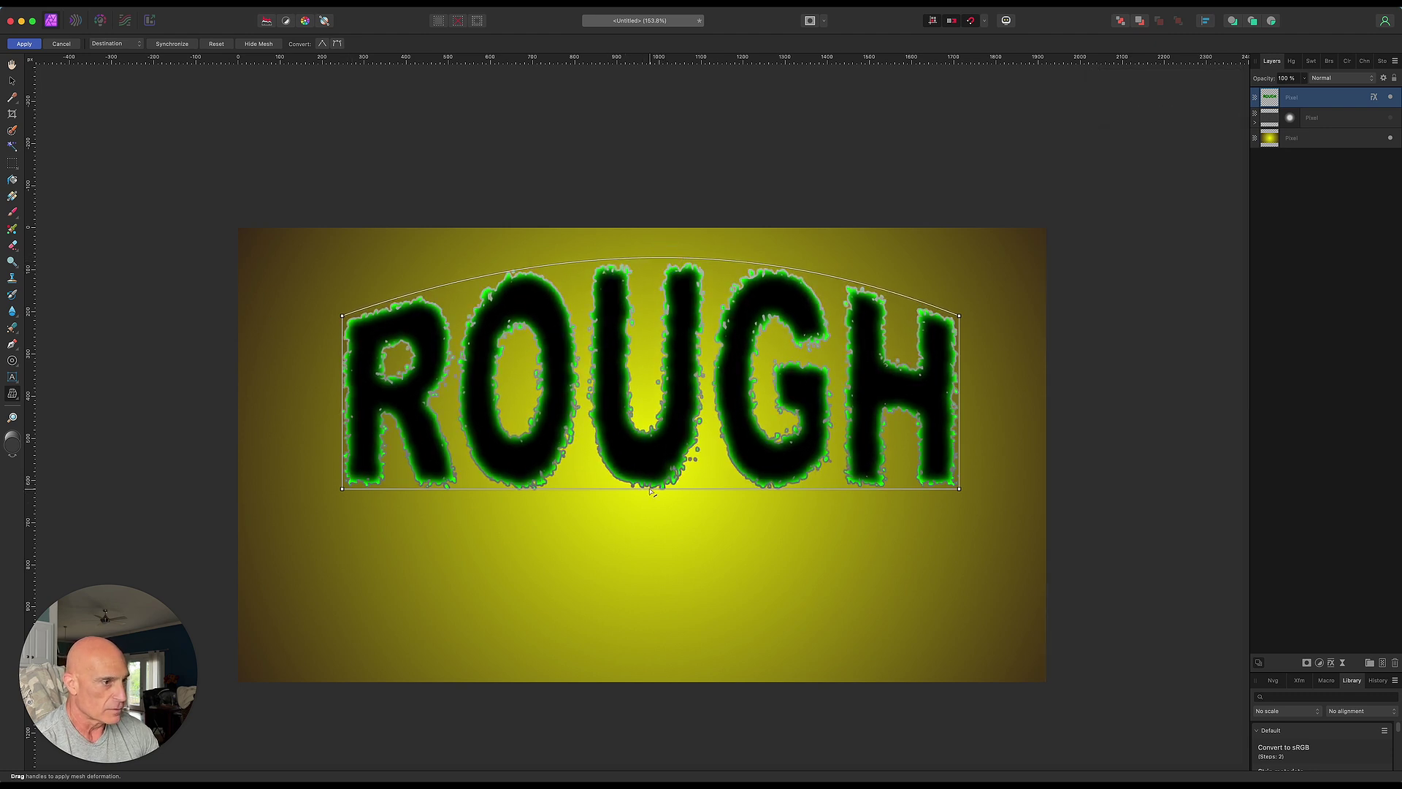
left_click_drag(651, 490, 654, 431)
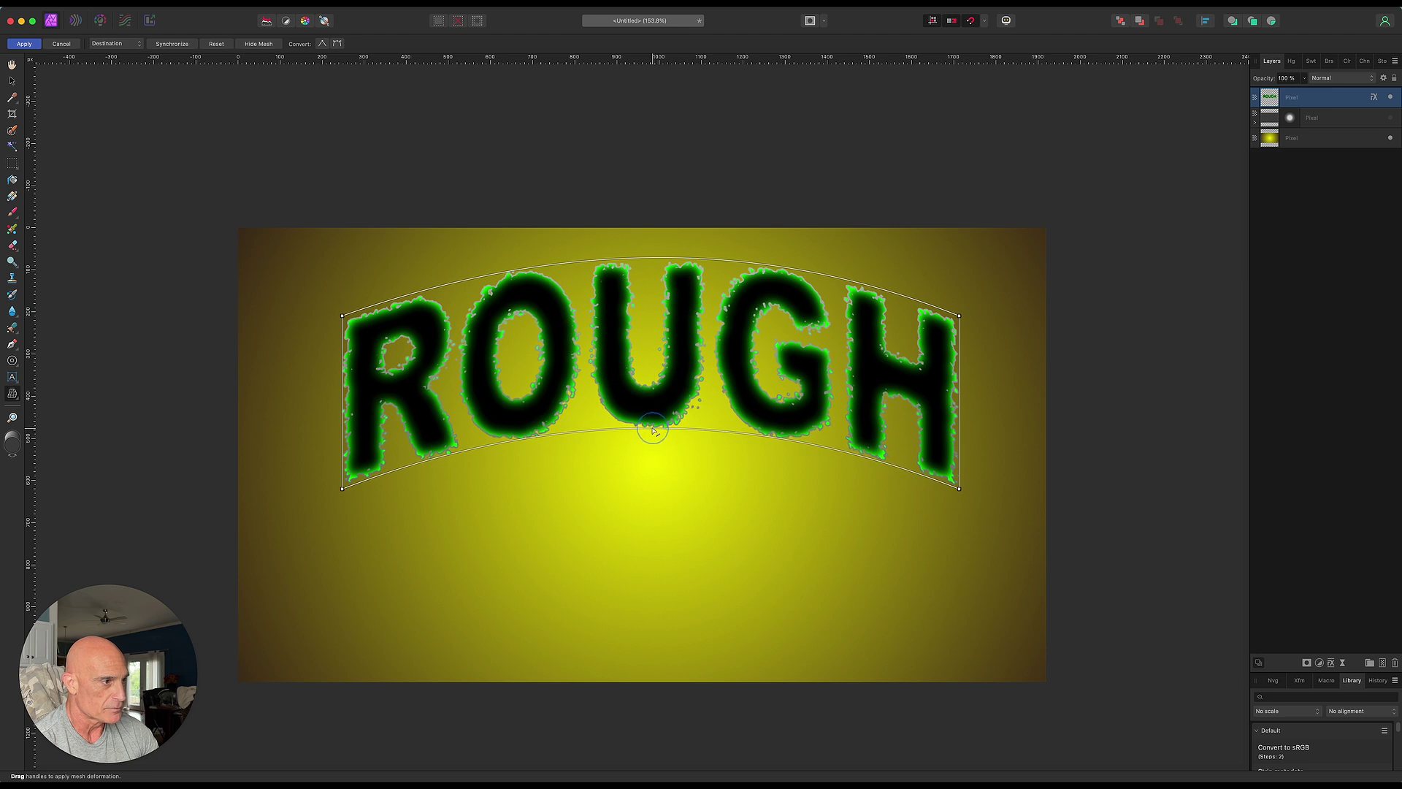
left_click_drag(342, 491, 342, 574)
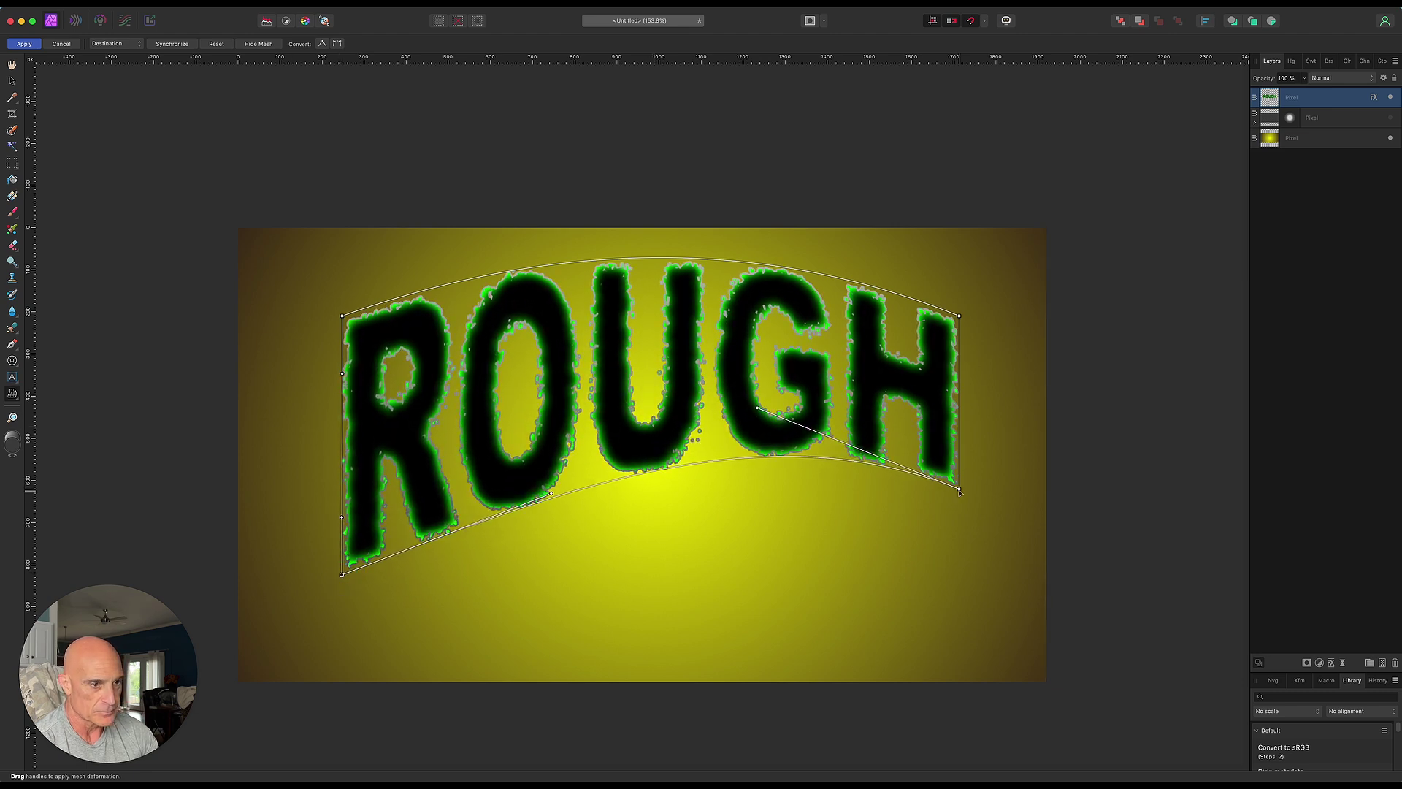
left_click_drag(960, 490, 958, 586)
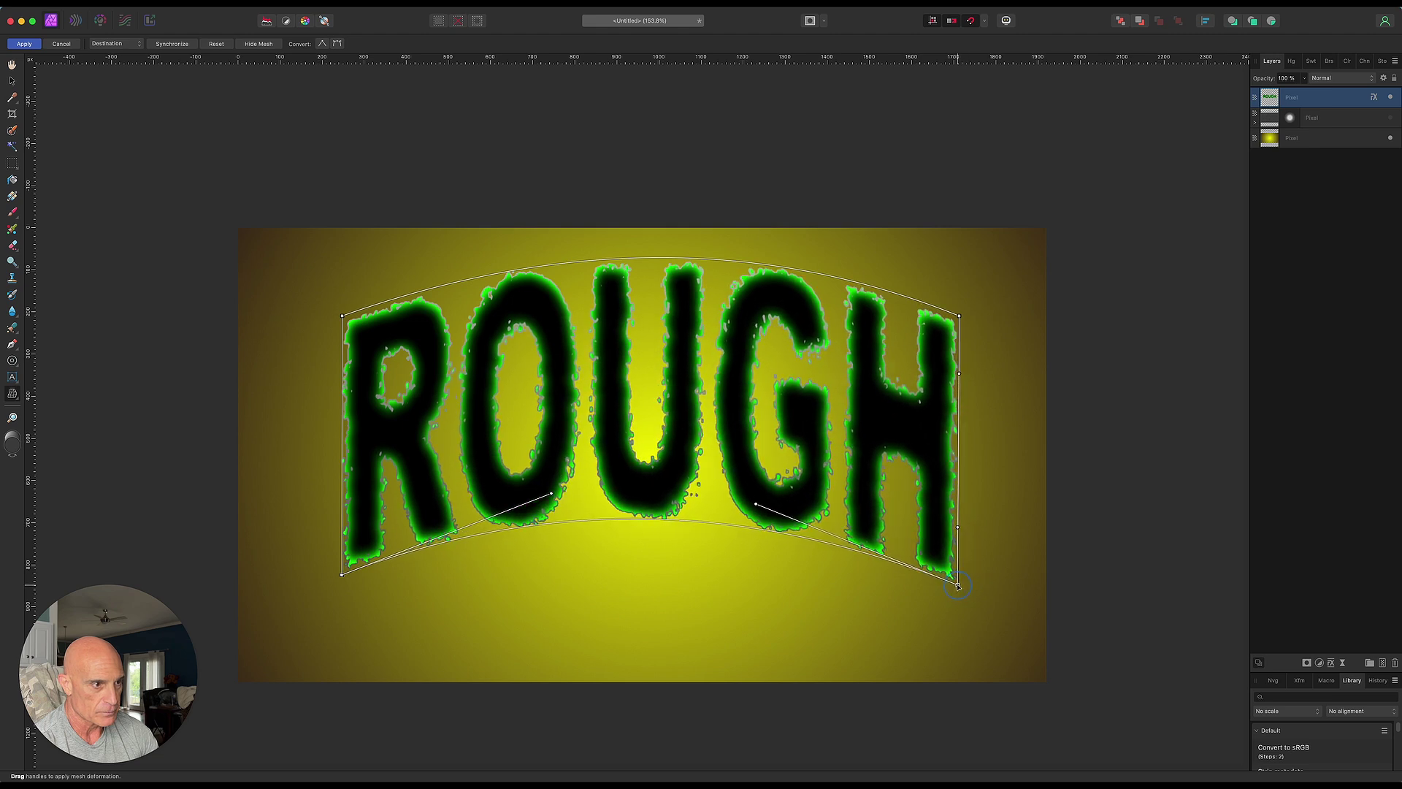
left_click_drag(759, 505, 755, 381)
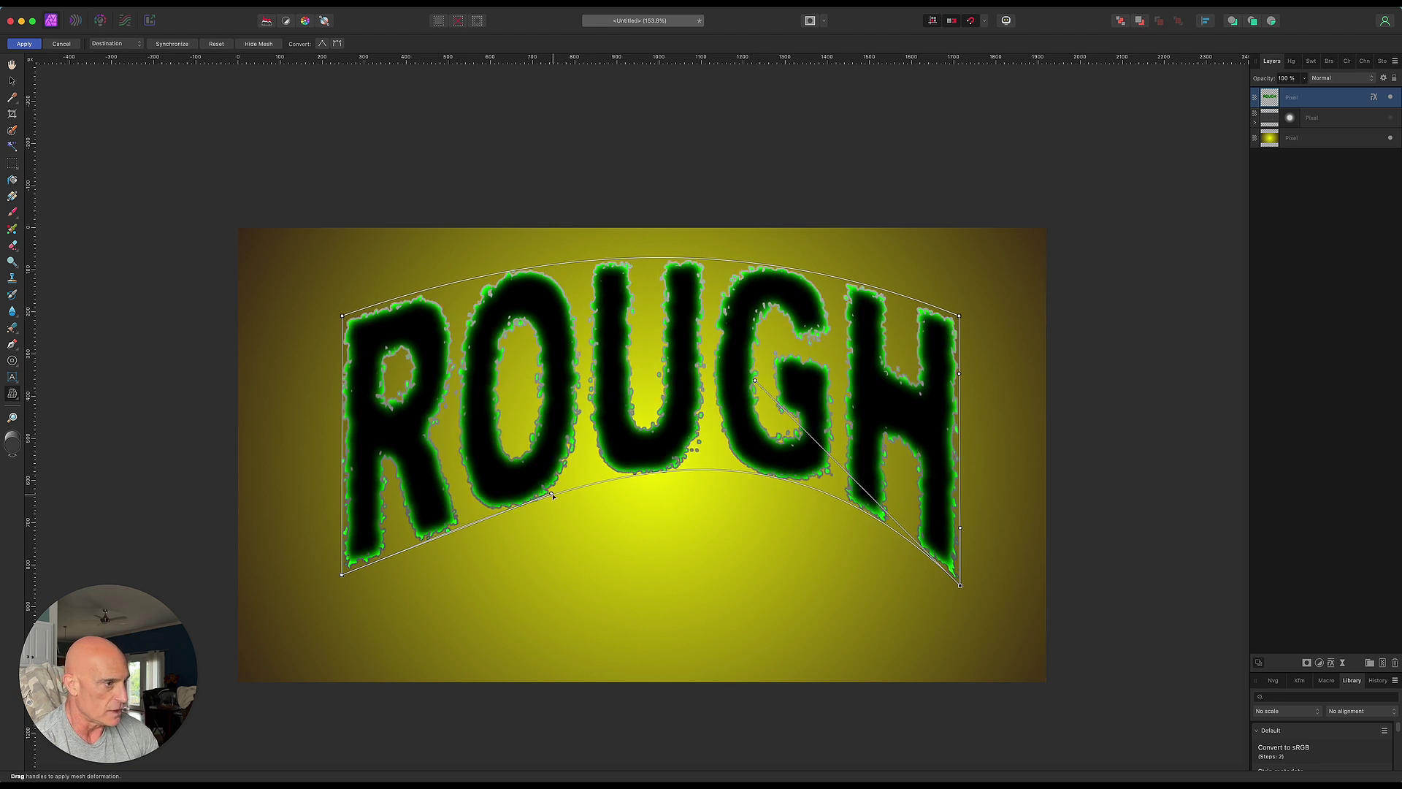
left_click_drag(551, 494, 552, 434)
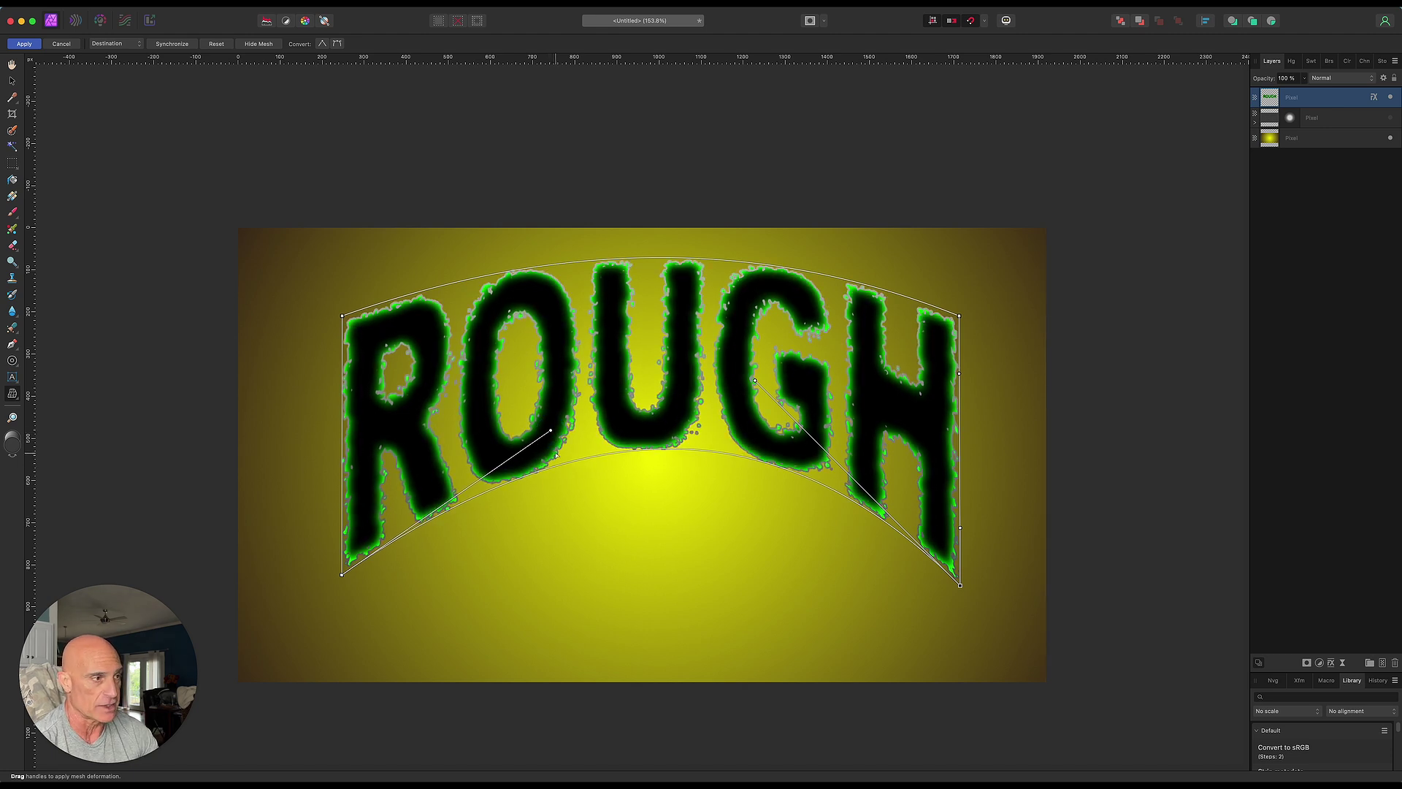
left_click(24, 44)
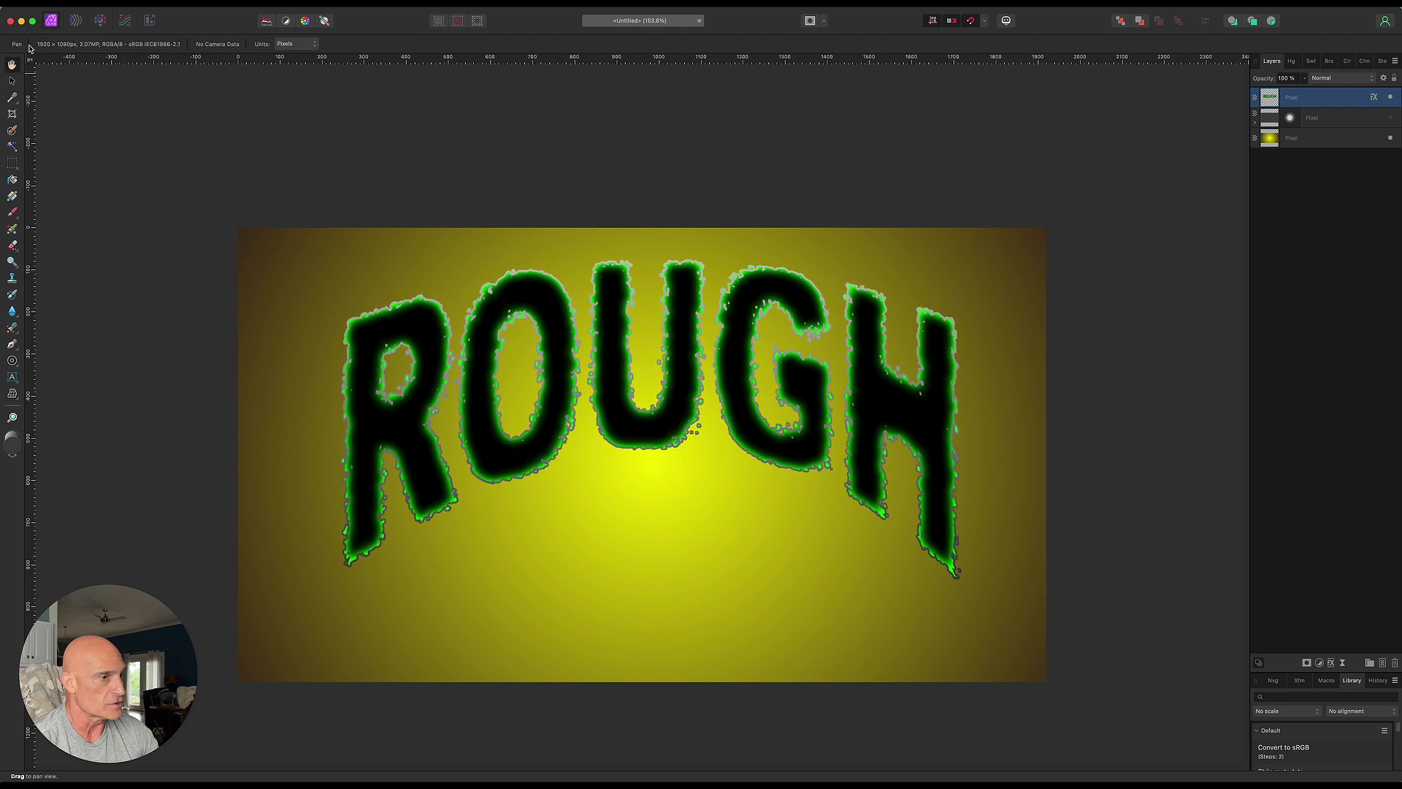